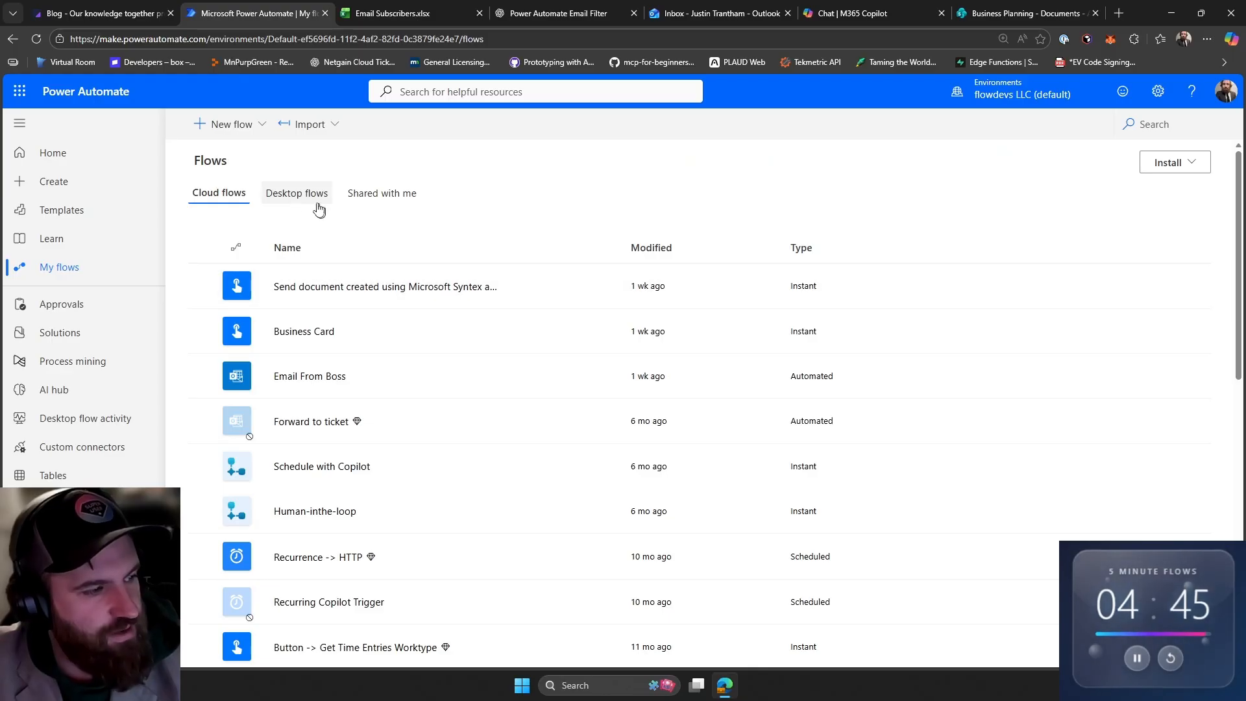
- Create a blank automated cloud flow without a trigger and name it New Subscriber
left_click(229, 124)
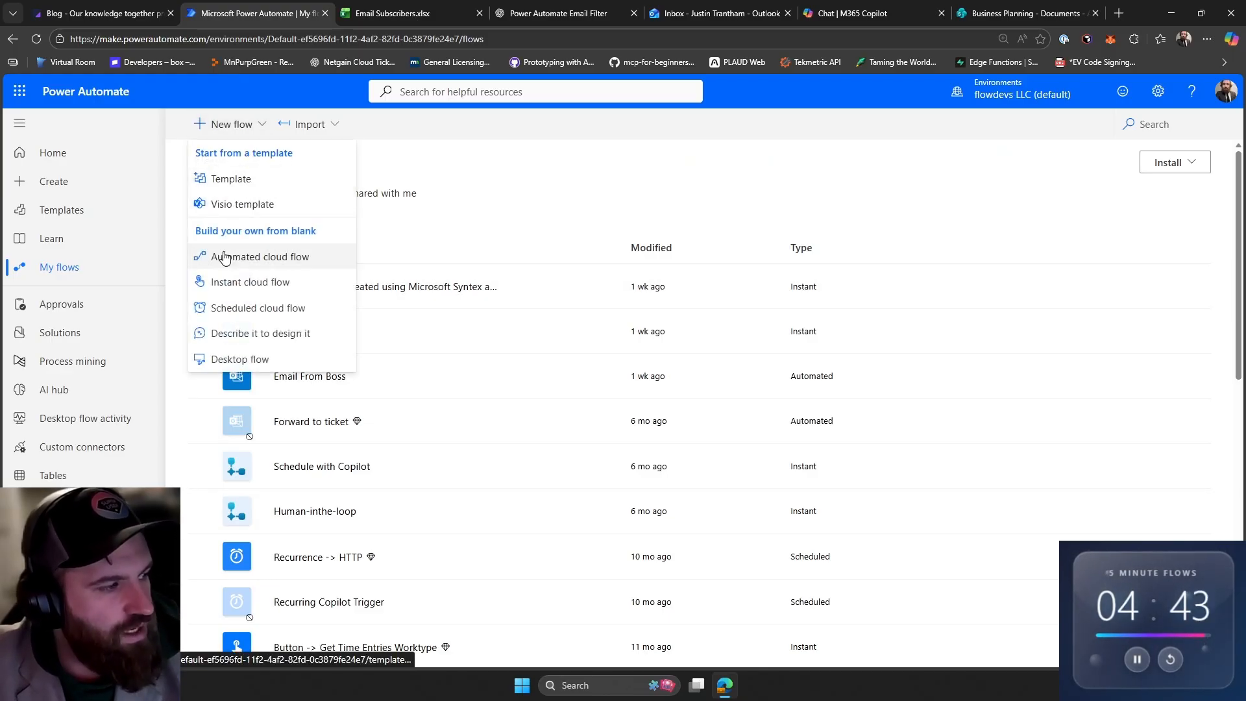
left_click(263, 256)
left_click(764, 247)
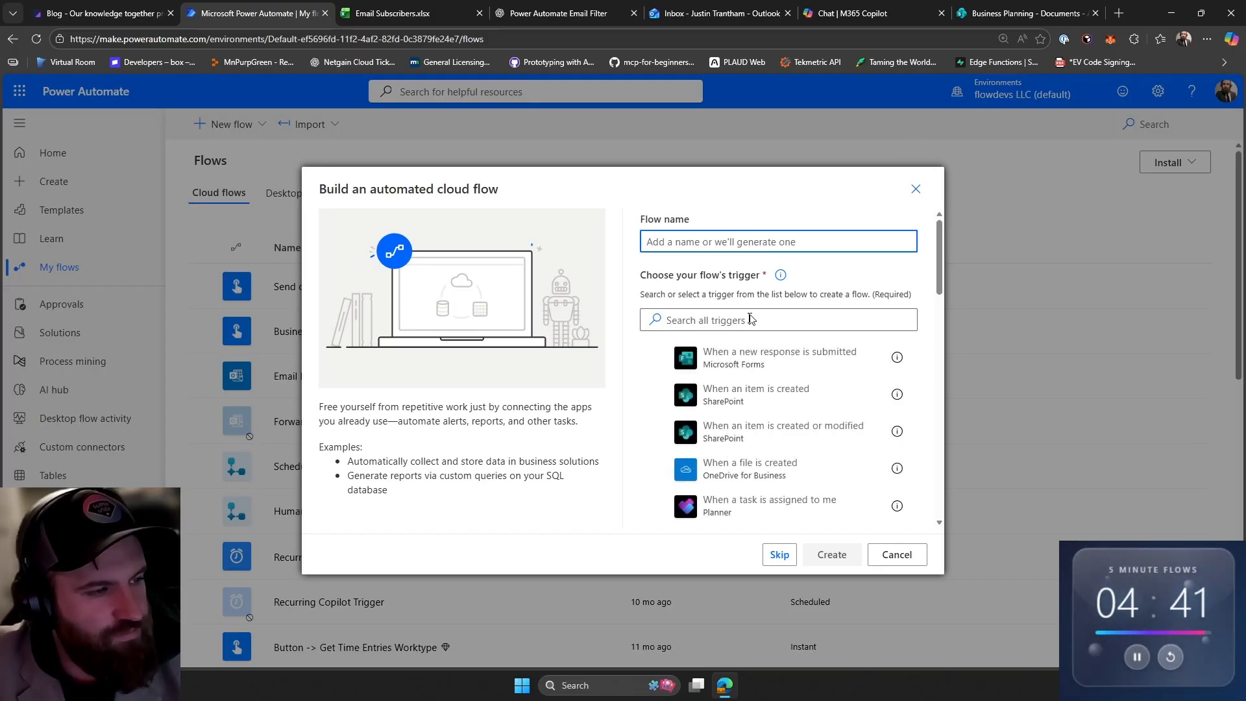
left_click(777, 557)
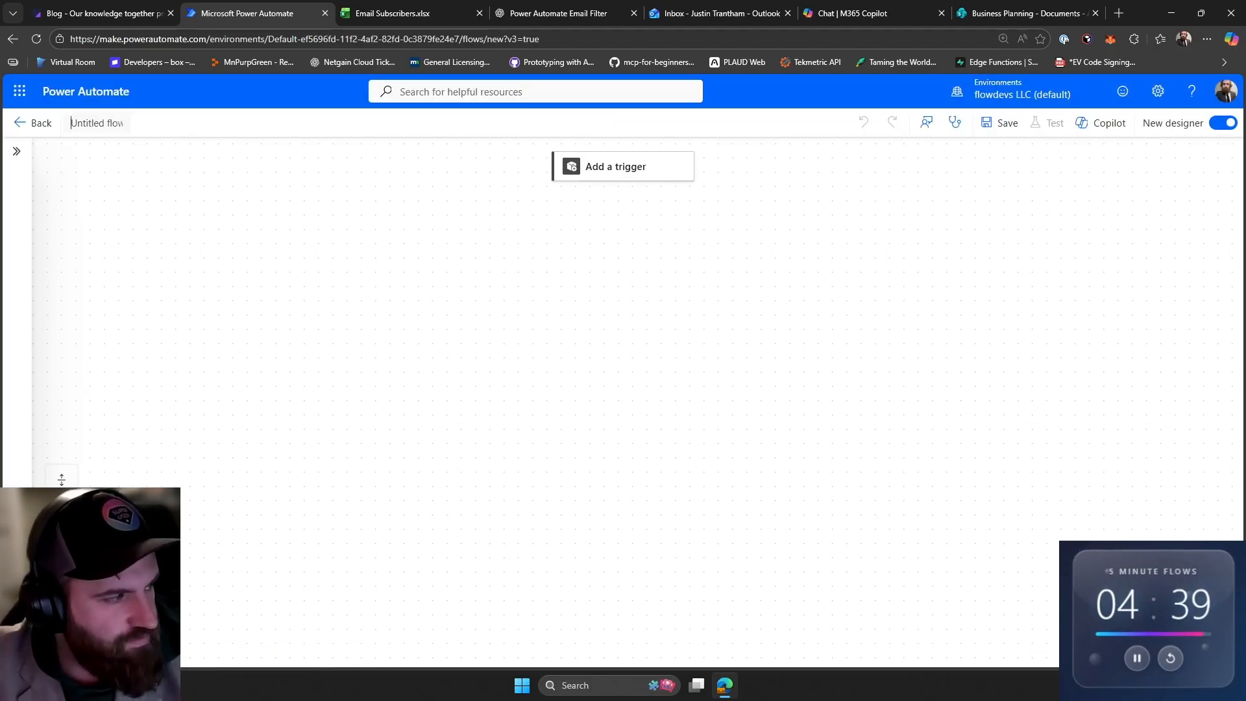
left_click(118, 125)
type("New Subscriber")
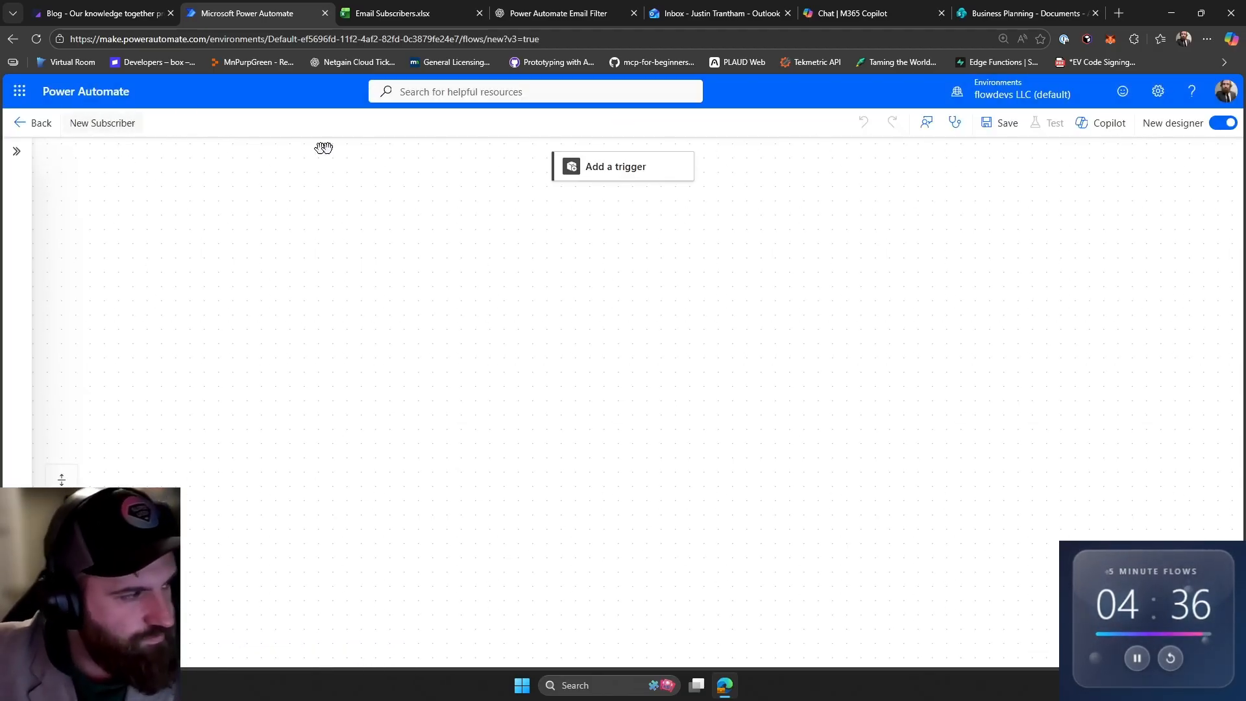
- Add the 'When a new email arrives in a shared mailbox (V2)' trigger to the flow
left_click(619, 168)
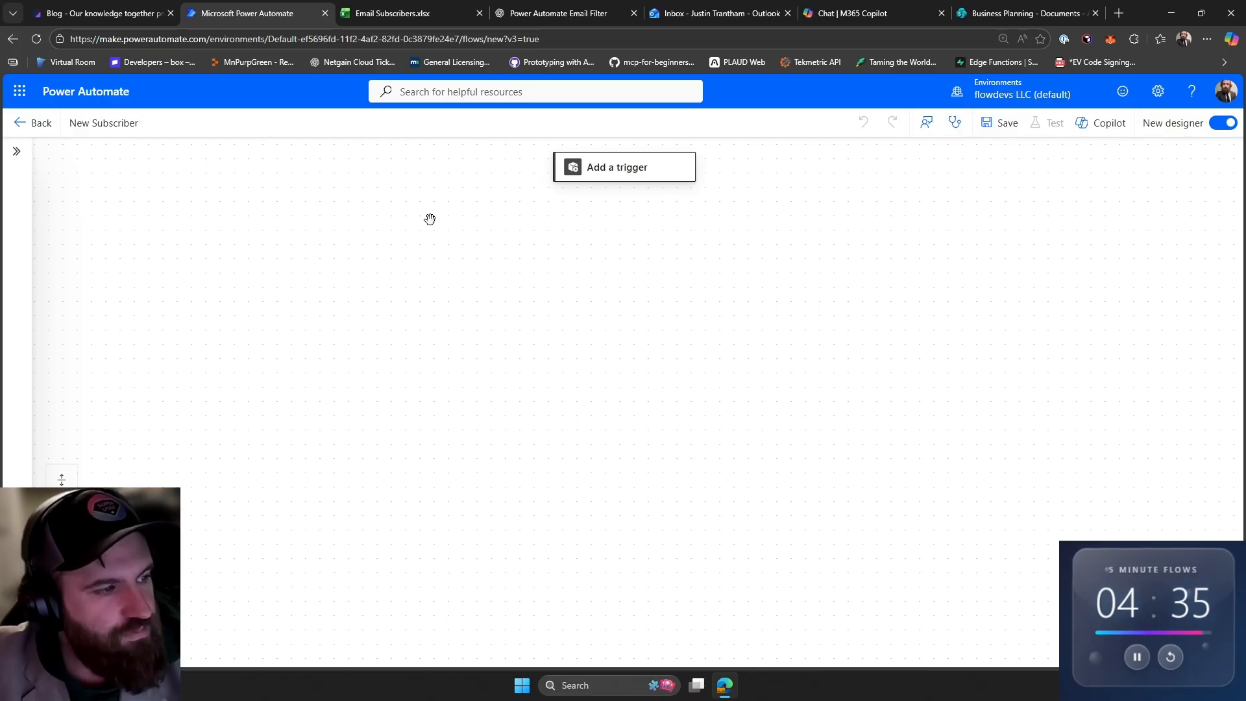
left_click(617, 170)
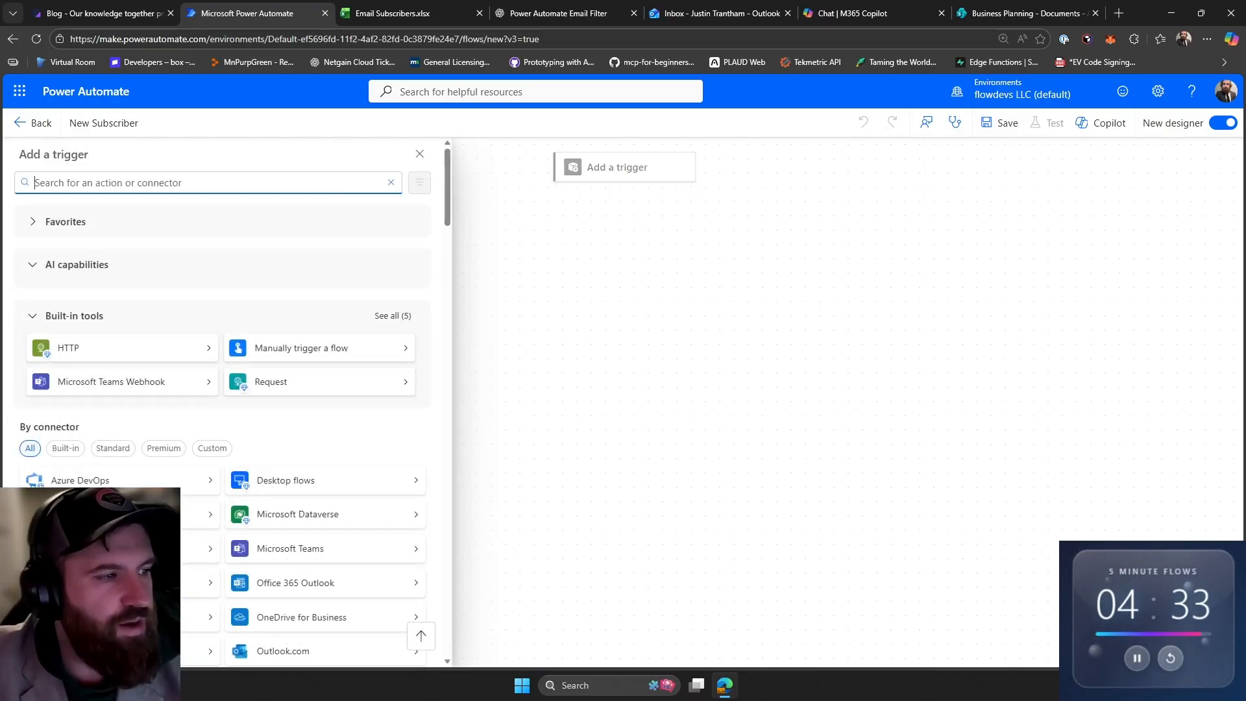
type("shared mailbox")
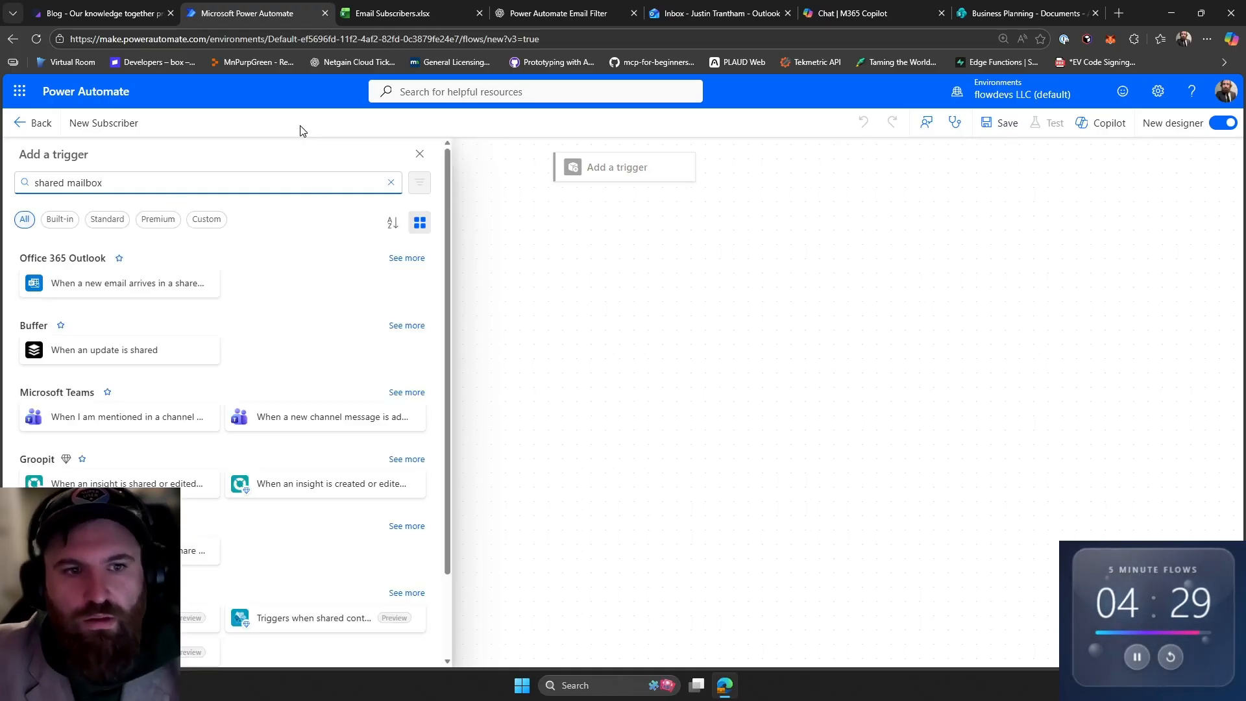
left_click(112, 292)
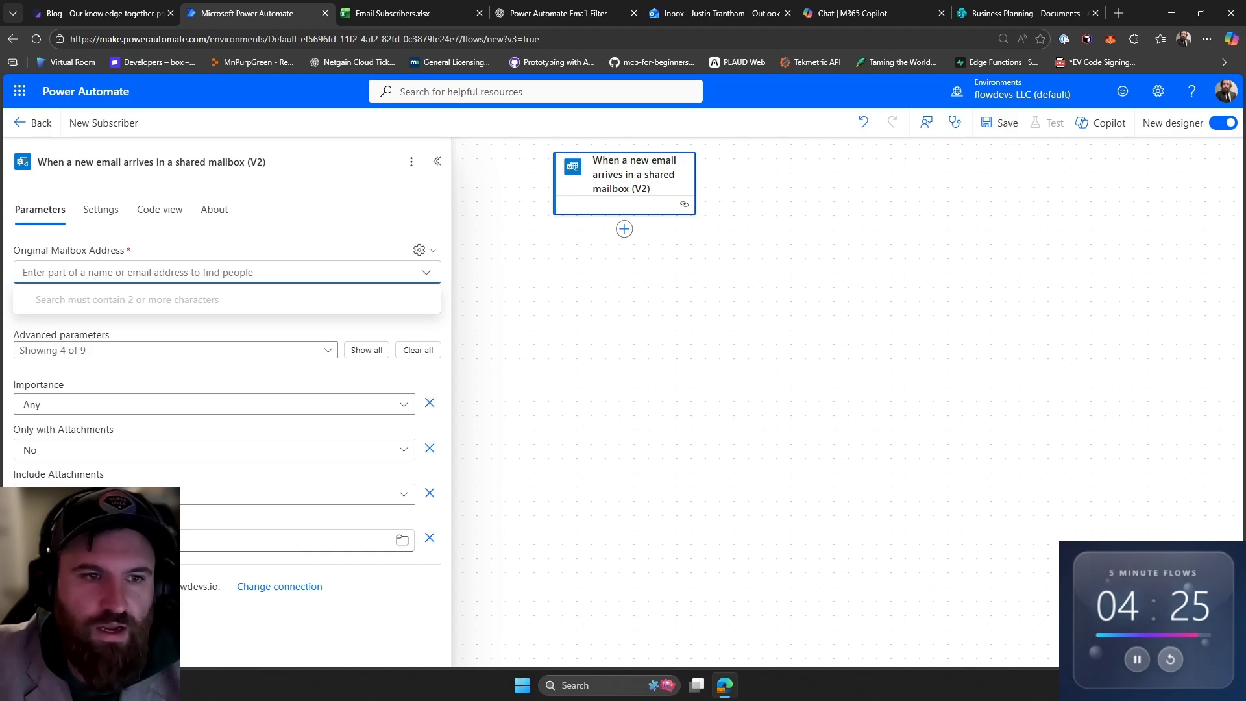
- Set the trigger's mailbox address to the Inquire shared mailbox and show all advanced parameters
type("inquire")
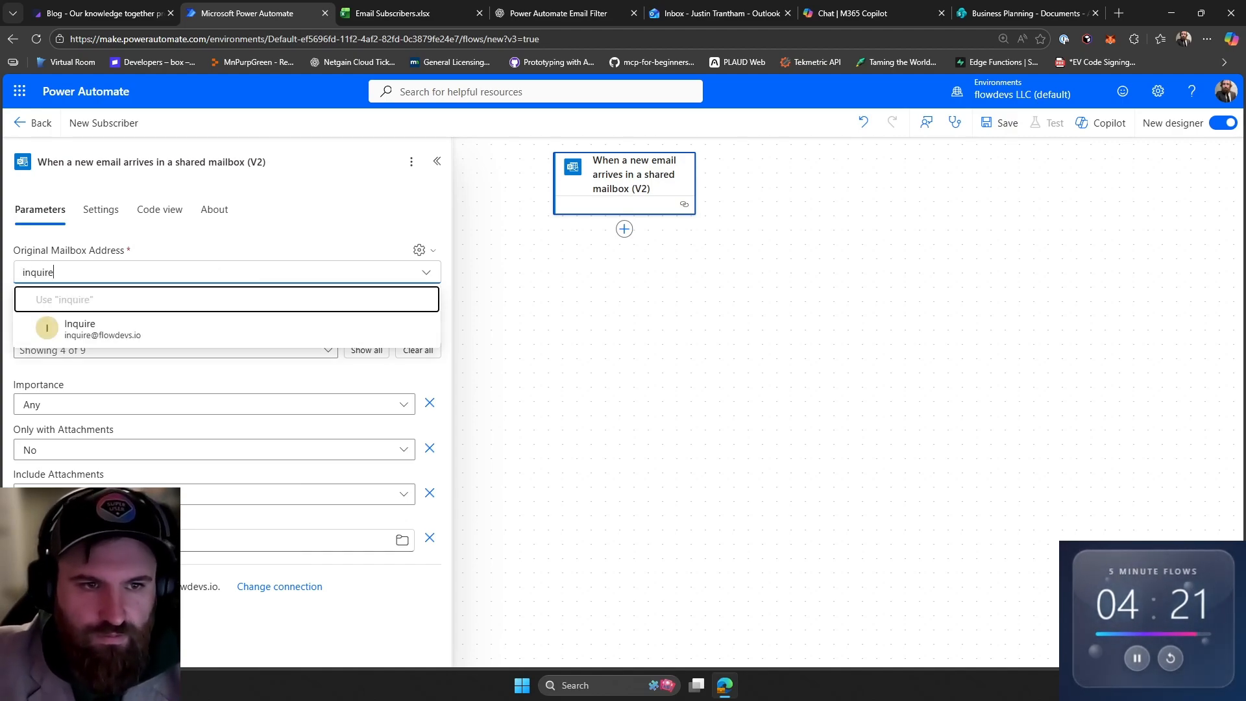
left_click(139, 353)
left_click(149, 275)
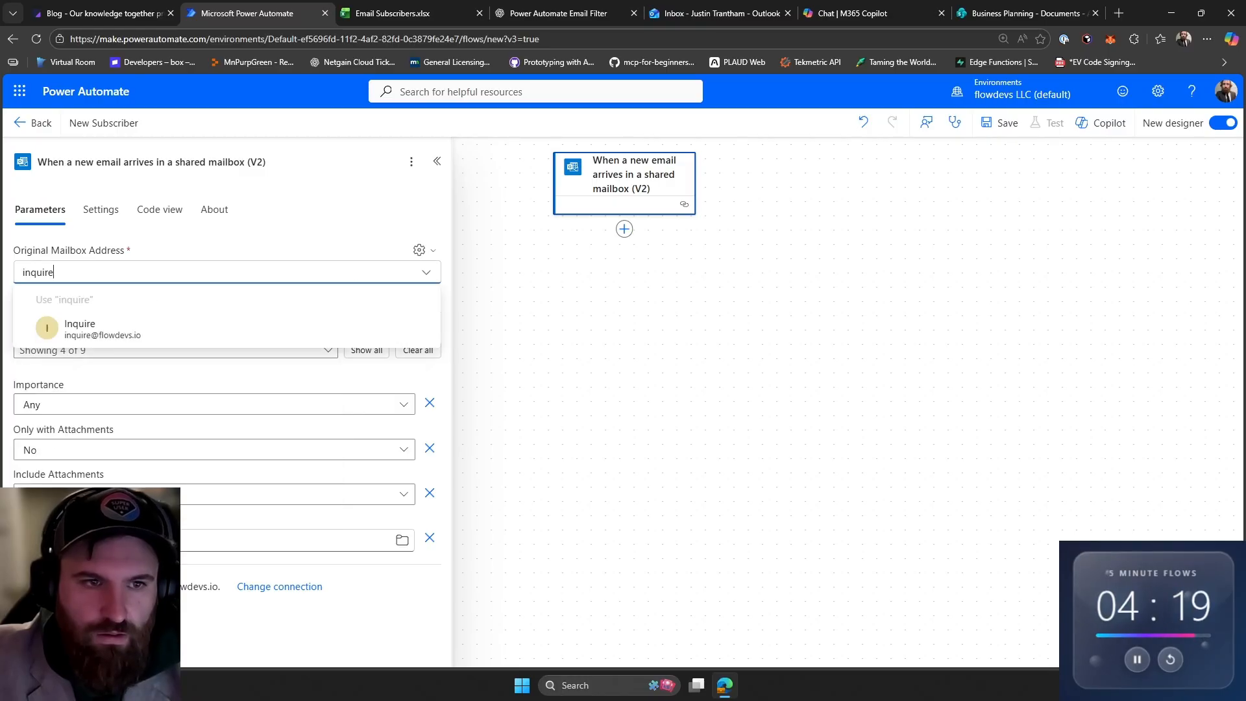
left_click(78, 325)
left_click(362, 379)
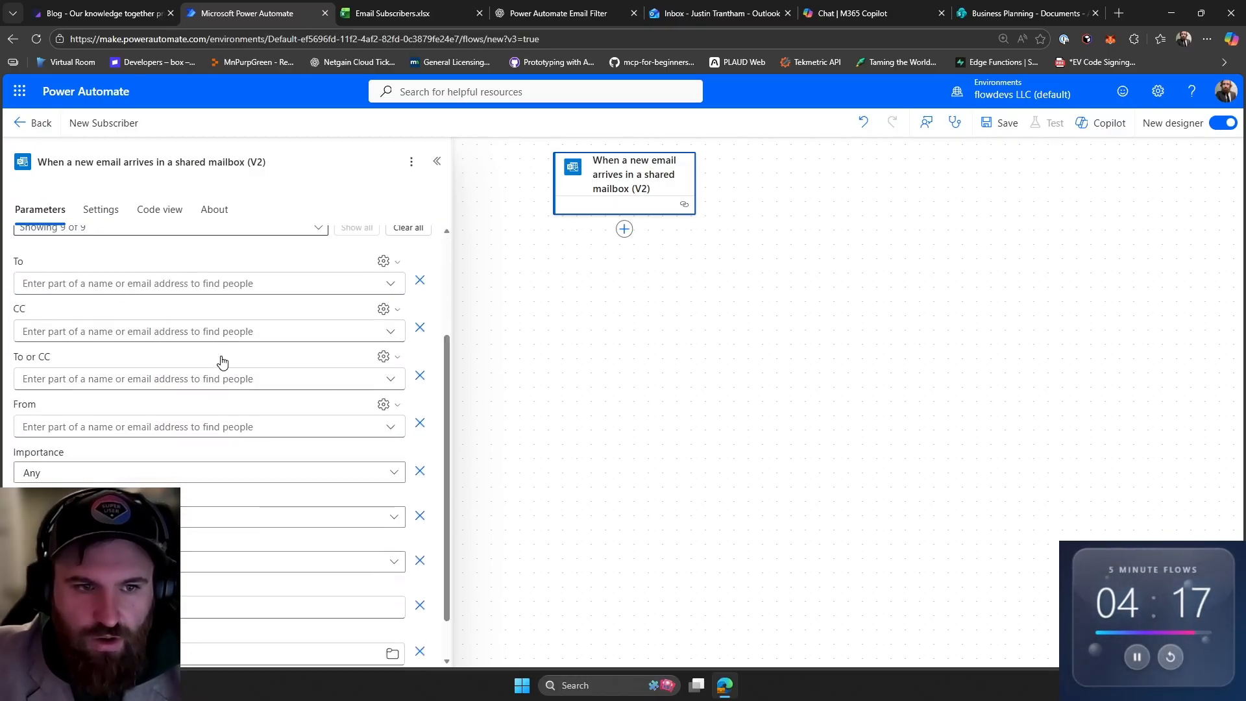
scroll(224, 364, "down", 3)
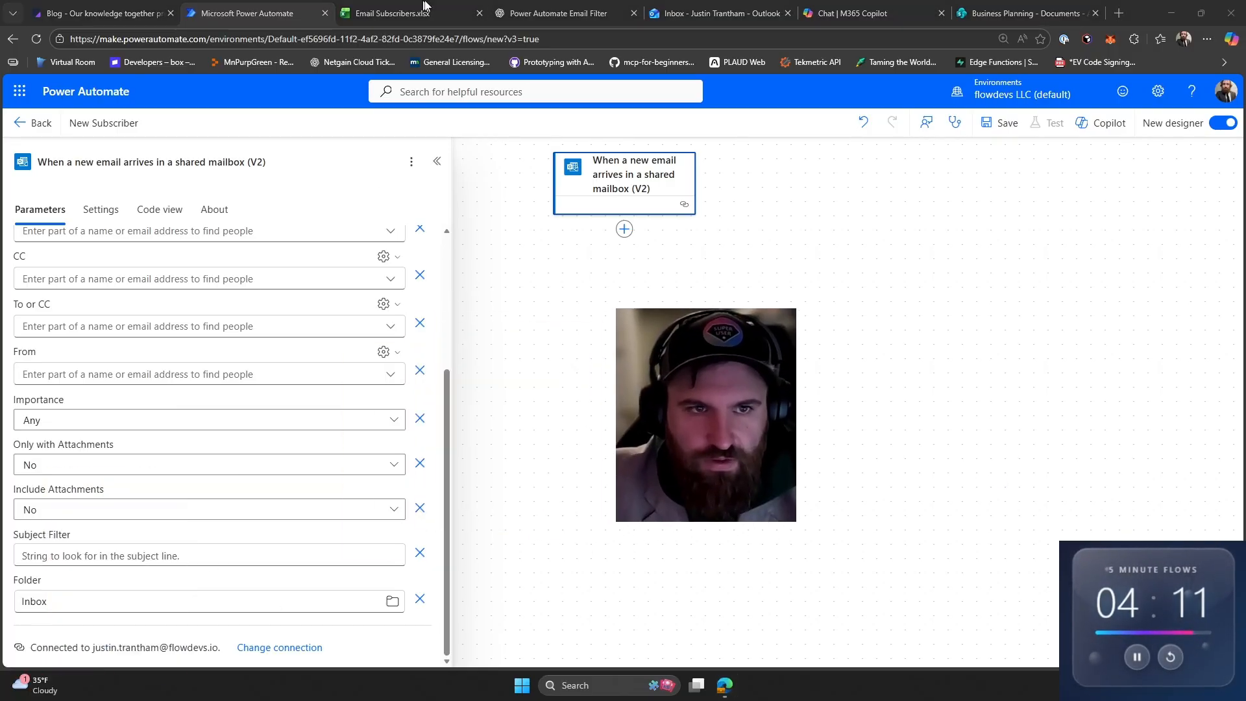
- Copy the sample email's subject 'New form submission on Webflow for flowdevs site' and paste it as the trigger's Subject Filter
left_click(715, 8)
right_click(548, 177)
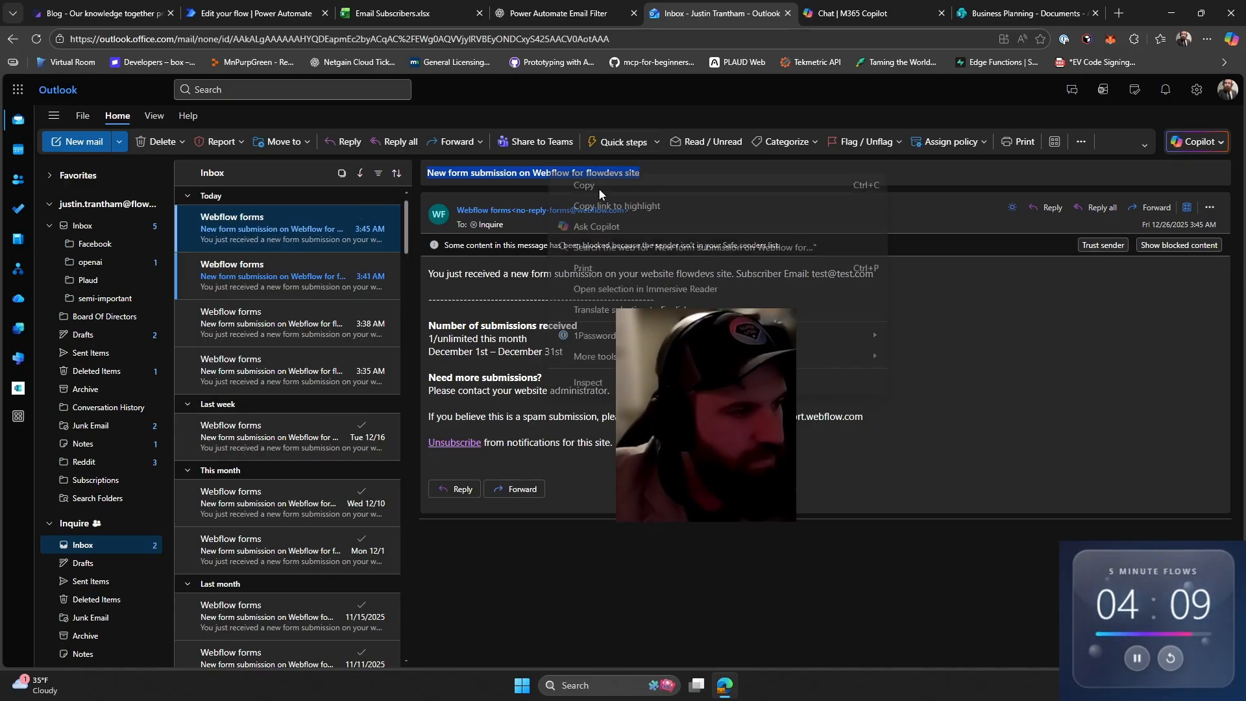
left_click(605, 188)
left_click(253, 13)
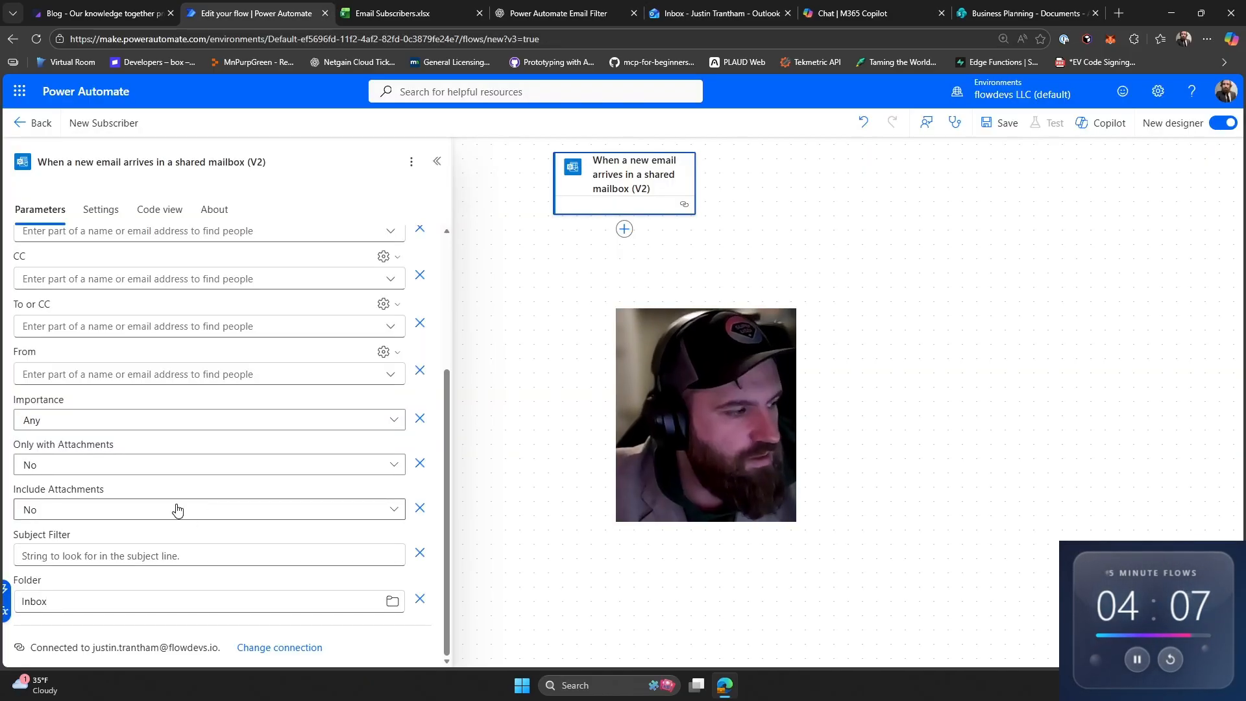
left_click(188, 556)
key("ctrl+v")
left_click_drag(706, 415, 91, 594)
left_click(834, 534)
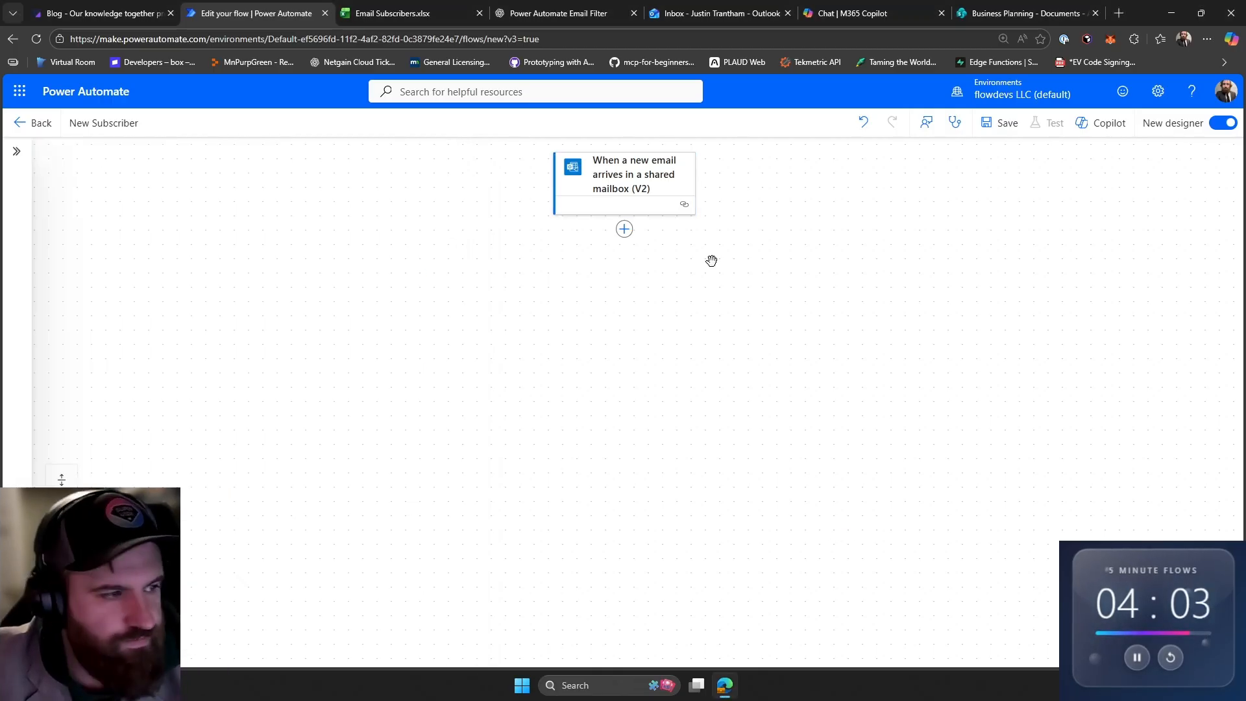
- Add a Compose data operation after the trigger and rename it Compose - Email
left_click(624, 231)
left_click(248, 418)
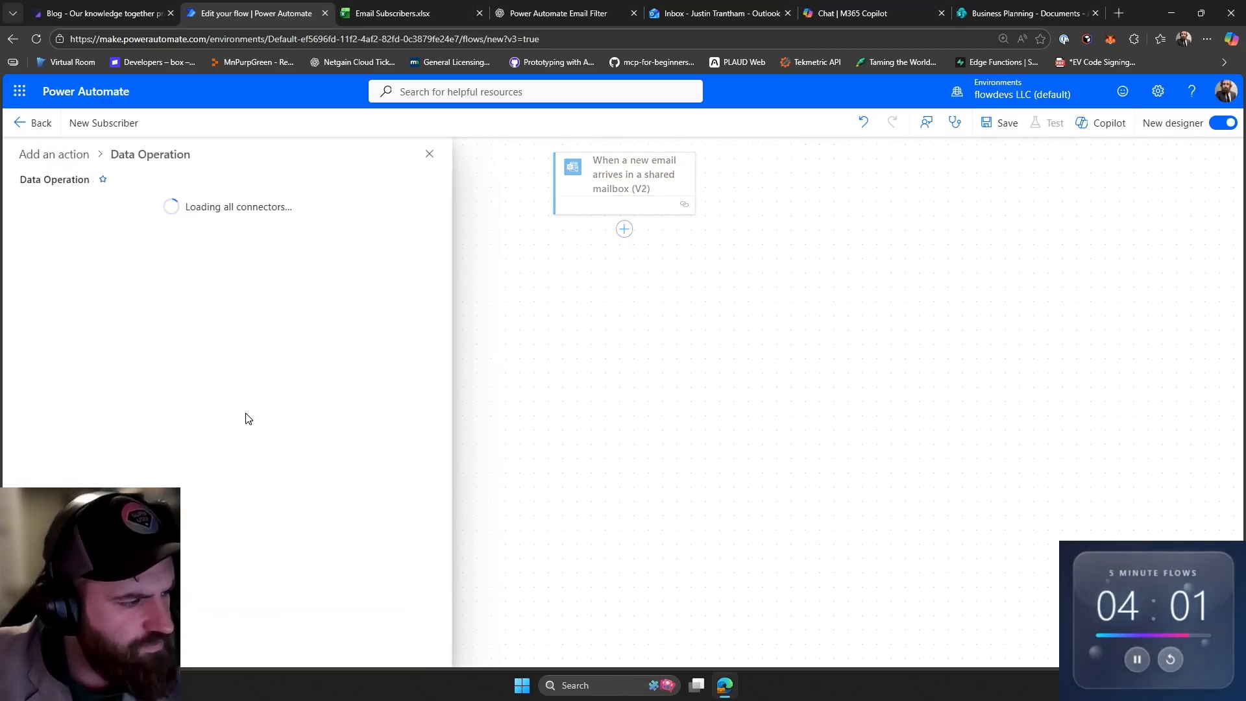
left_click(137, 221)
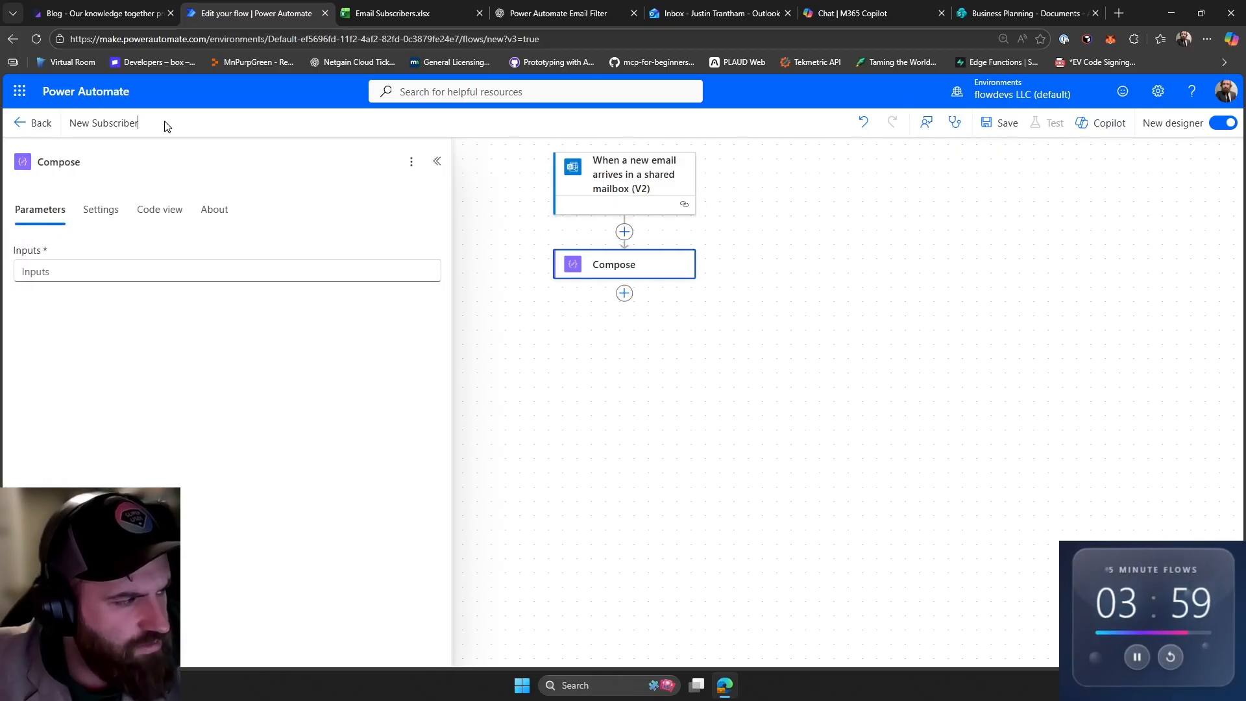
left_click(81, 162)
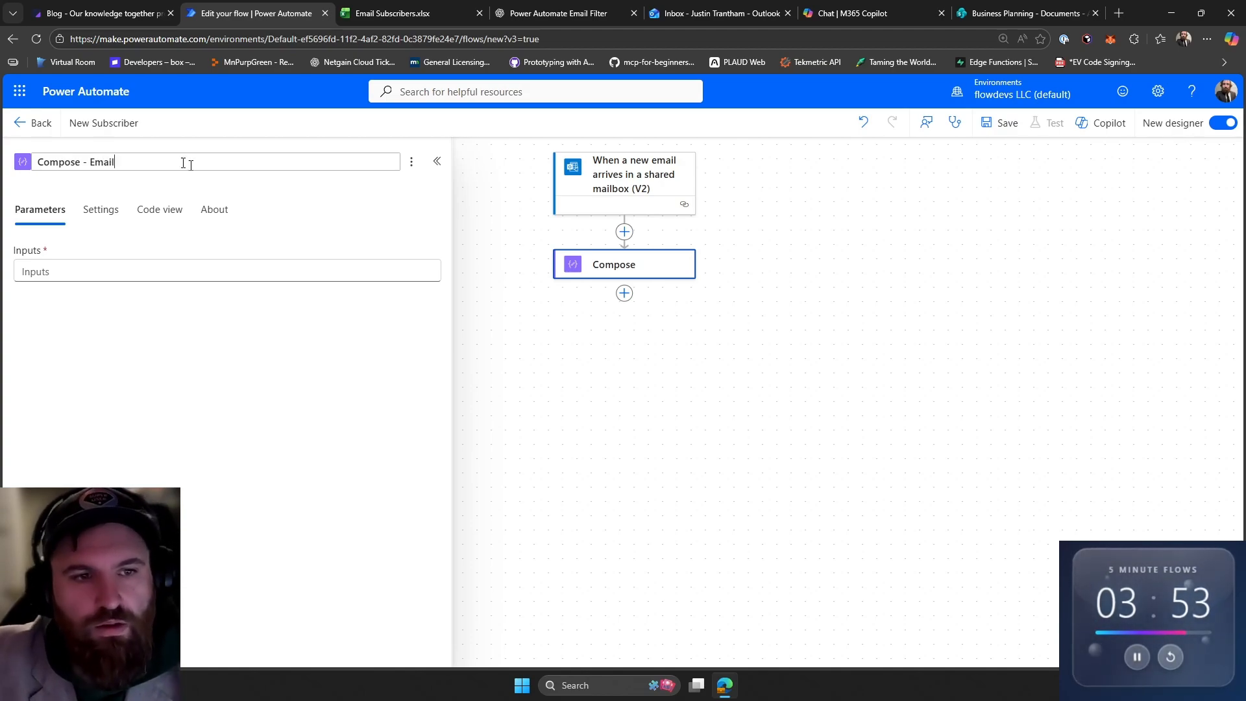
key("Return")
- Copy the ChatGPT-generated trim expression that extracts the subscriber email and paste it into the Compose inputs
left_click(498, 7)
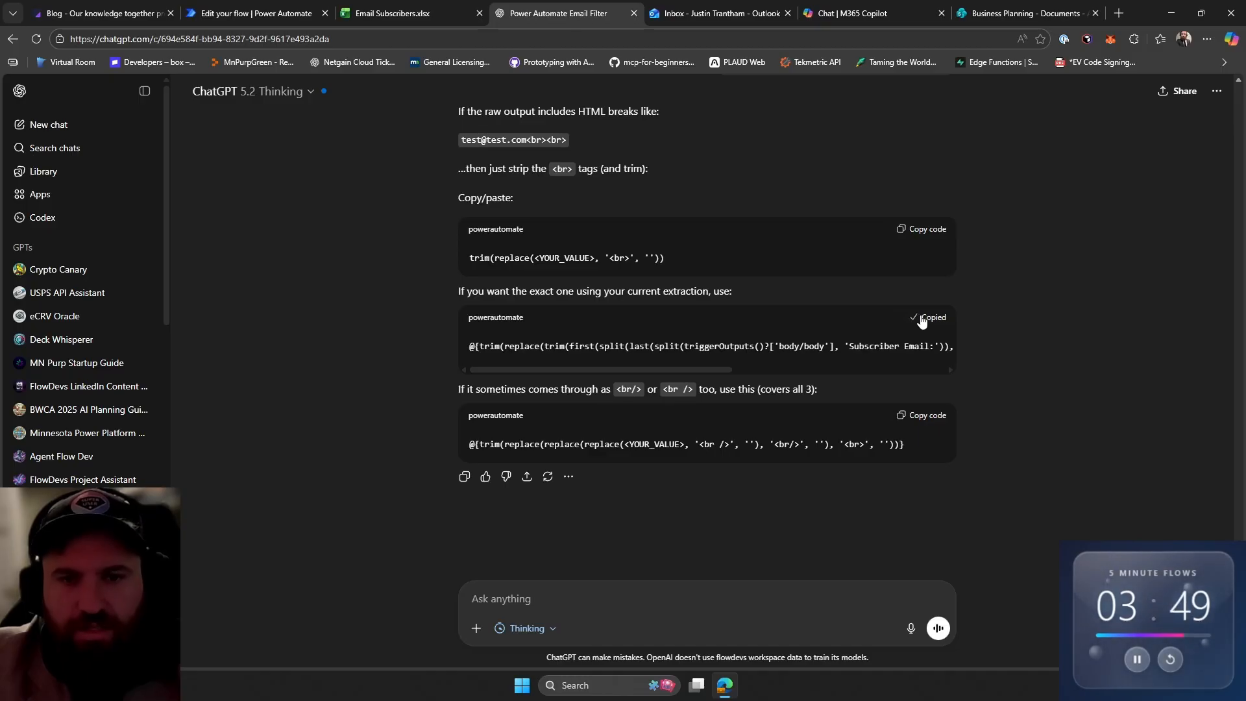
left_click(256, 13)
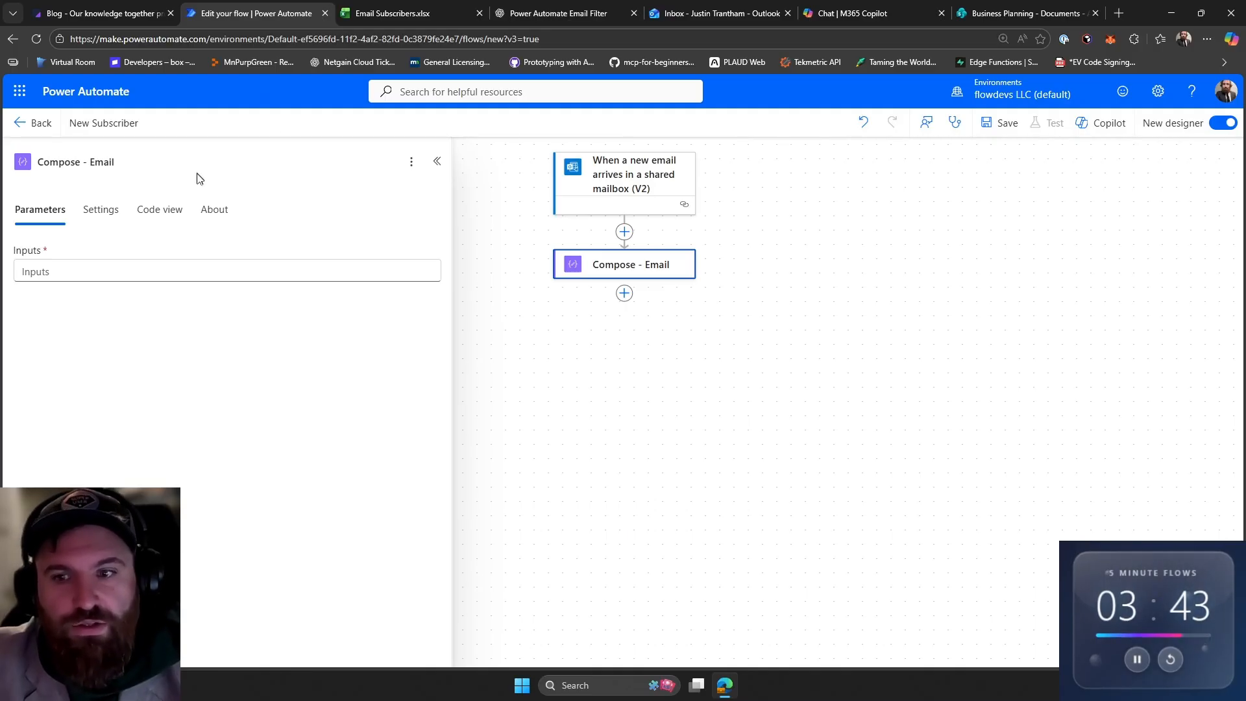
left_click(54, 268)
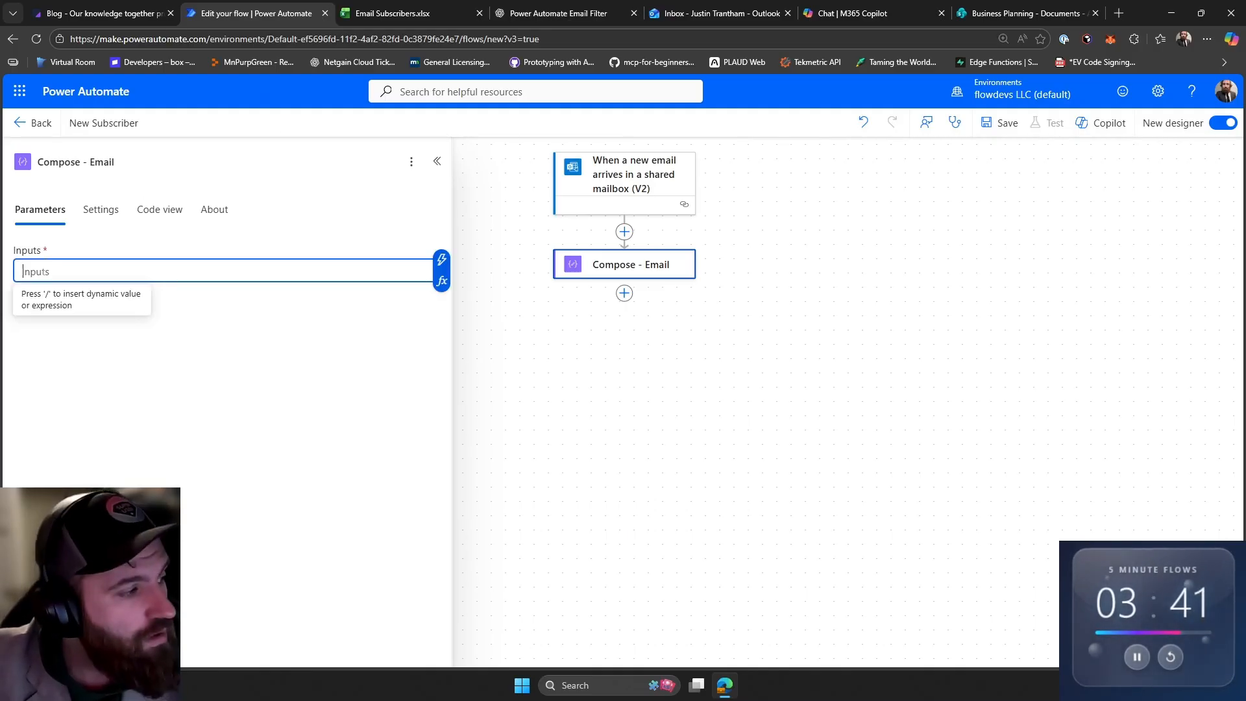
key("ctrl+v")
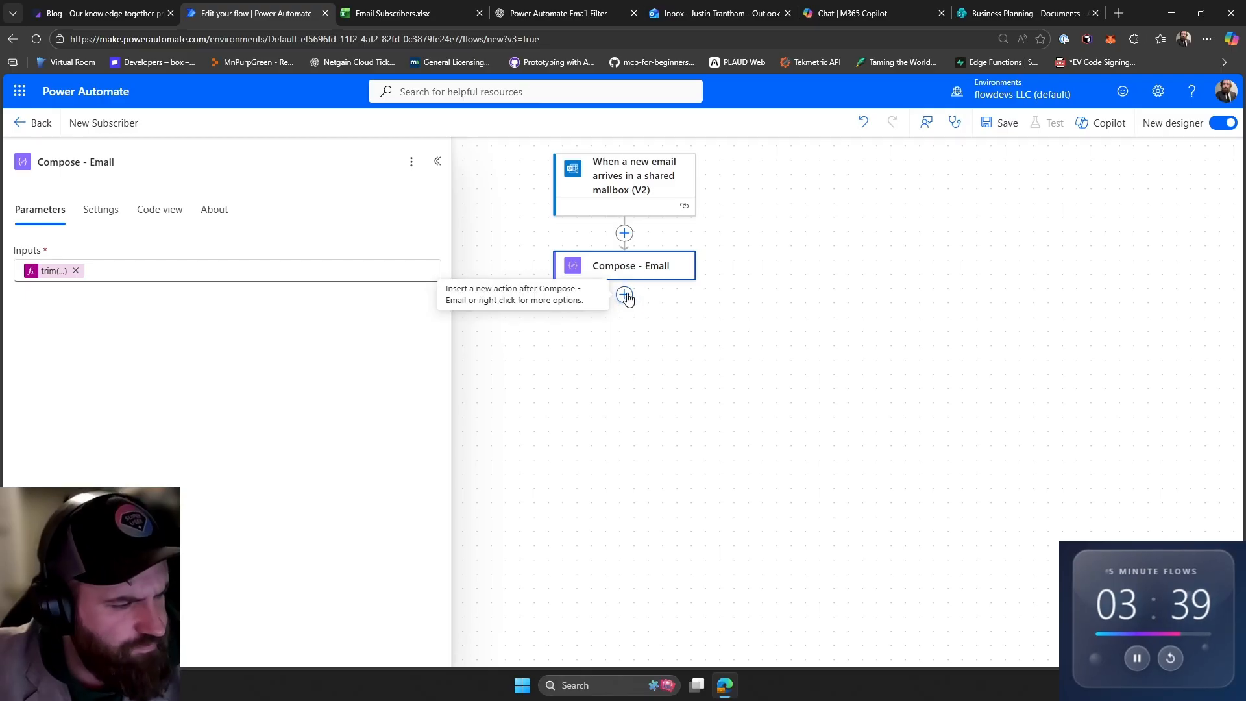
- Add a Condition action after the Compose - Email step
left_click(625, 298)
left_click(714, 13)
left_click_drag(683, 441, 466, 235)
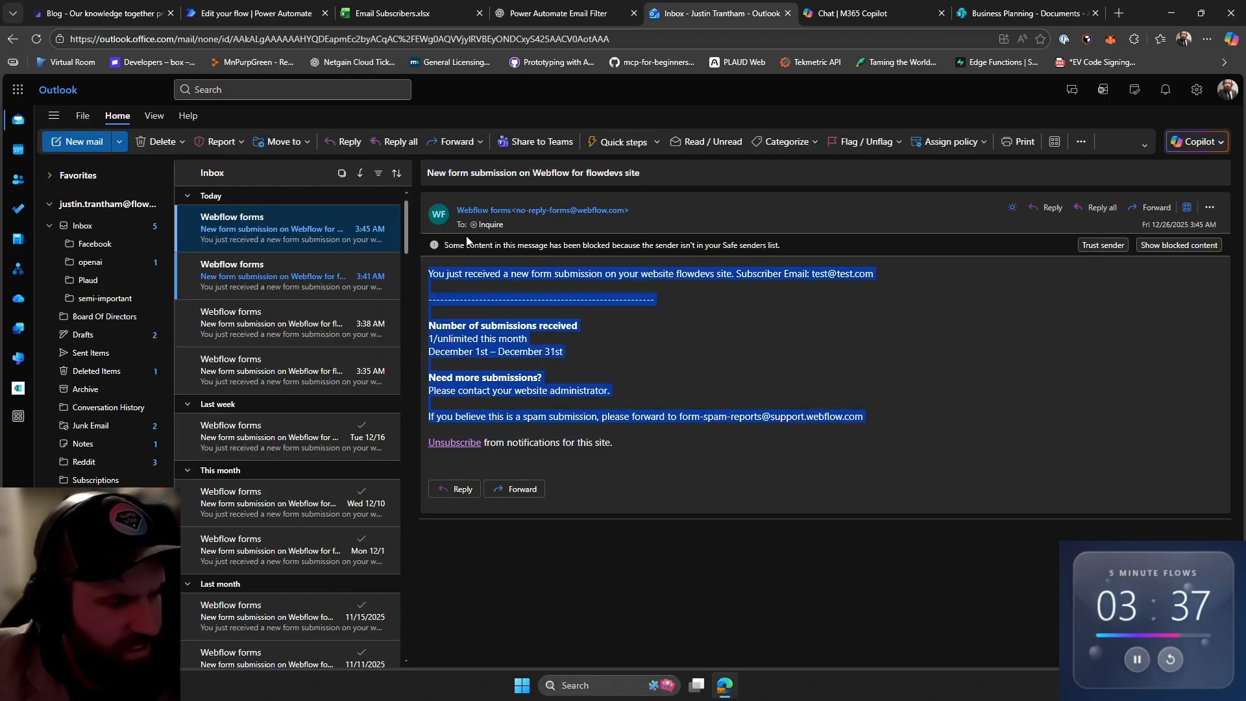
left_click(396, 13)
left_click(285, 8)
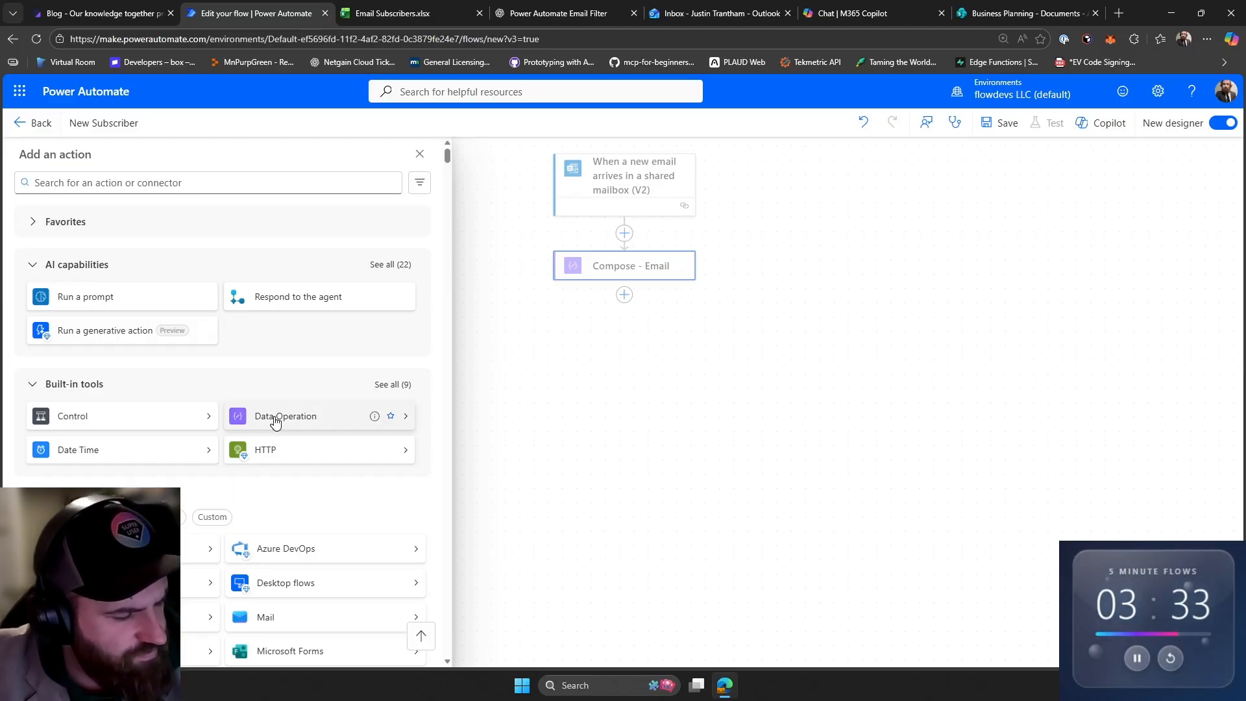
left_click(208, 183)
type("condition")
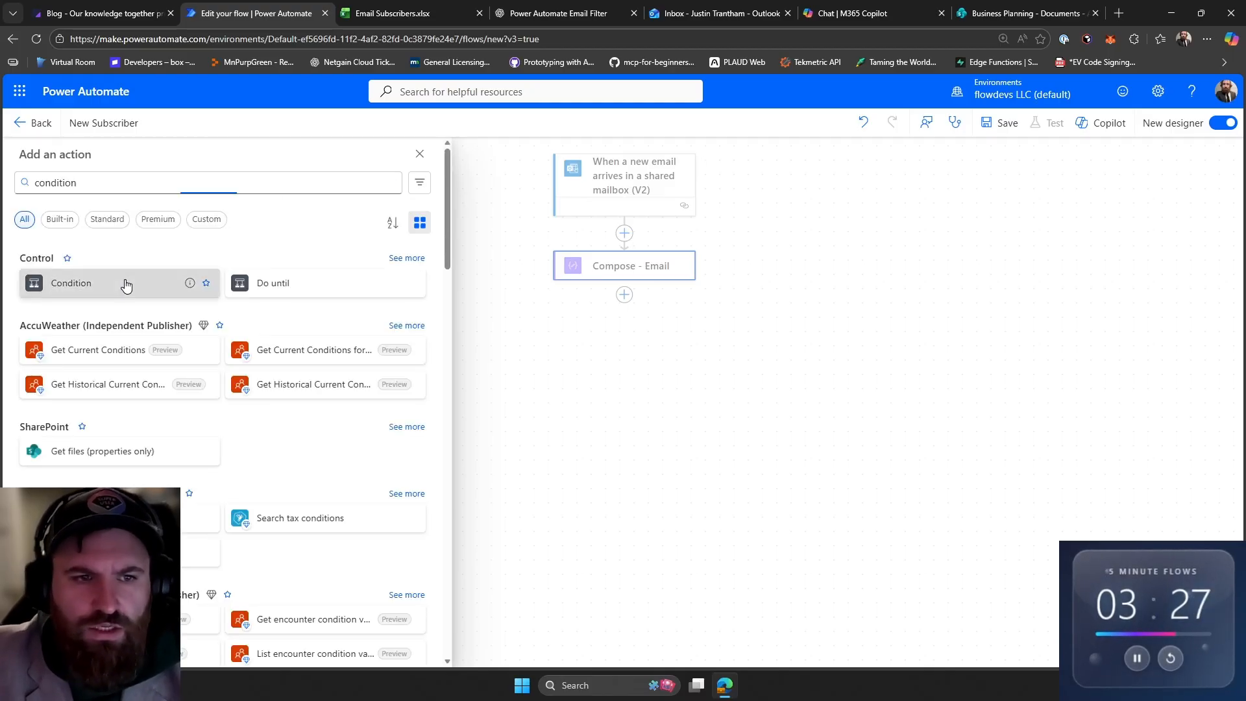
left_click(125, 281)
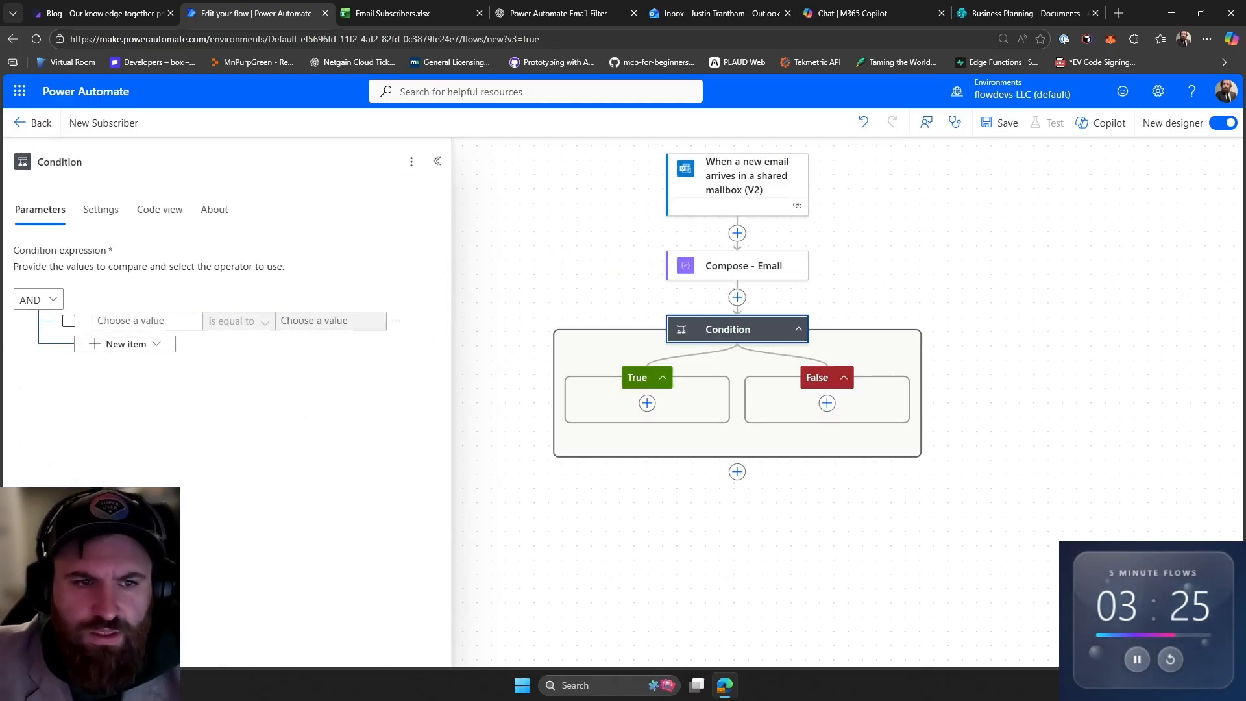
- Set the condition to check whether the Compose - Email outputs contain '@'
left_click(149, 321)
left_click(198, 314)
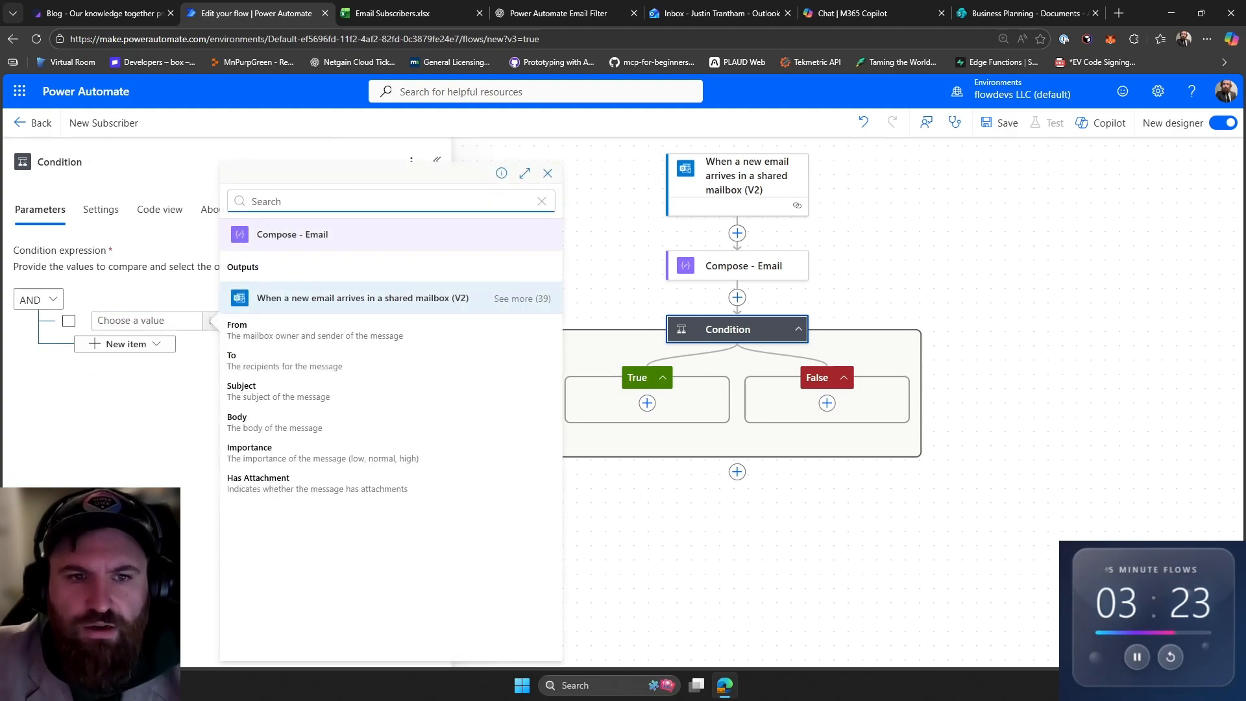
left_click(272, 269)
left_click(268, 324)
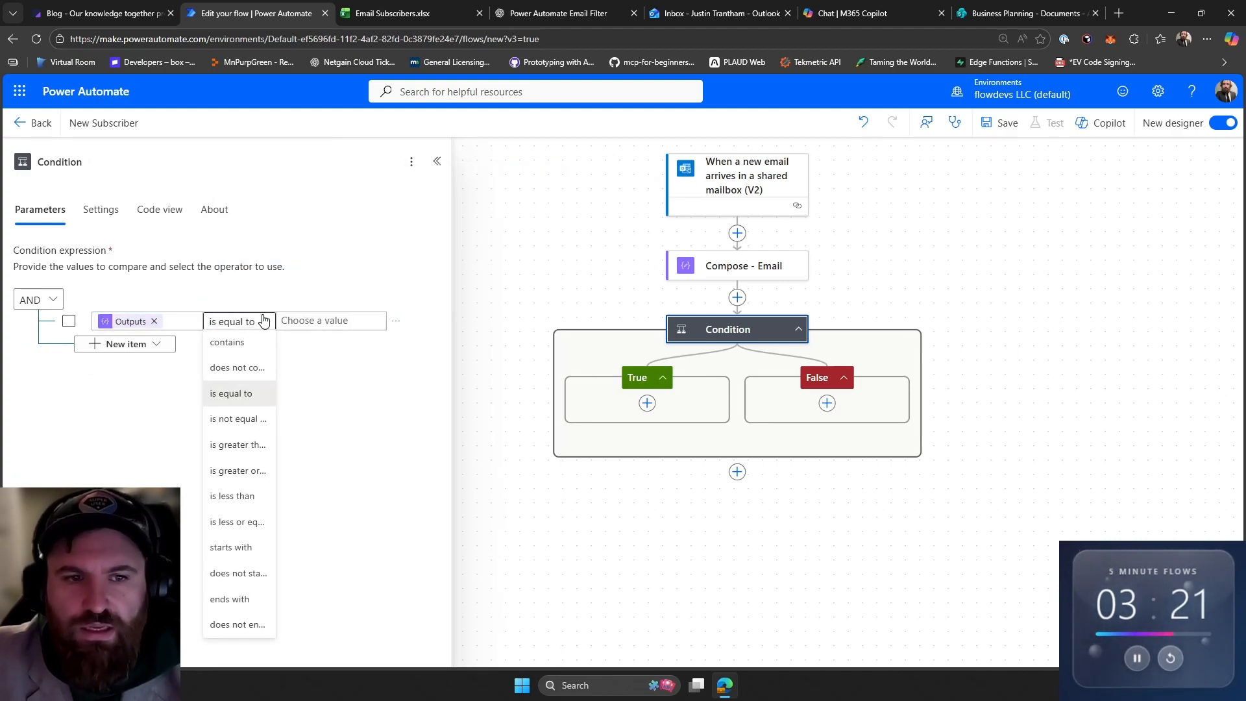
left_click(234, 347)
left_click(387, 313)
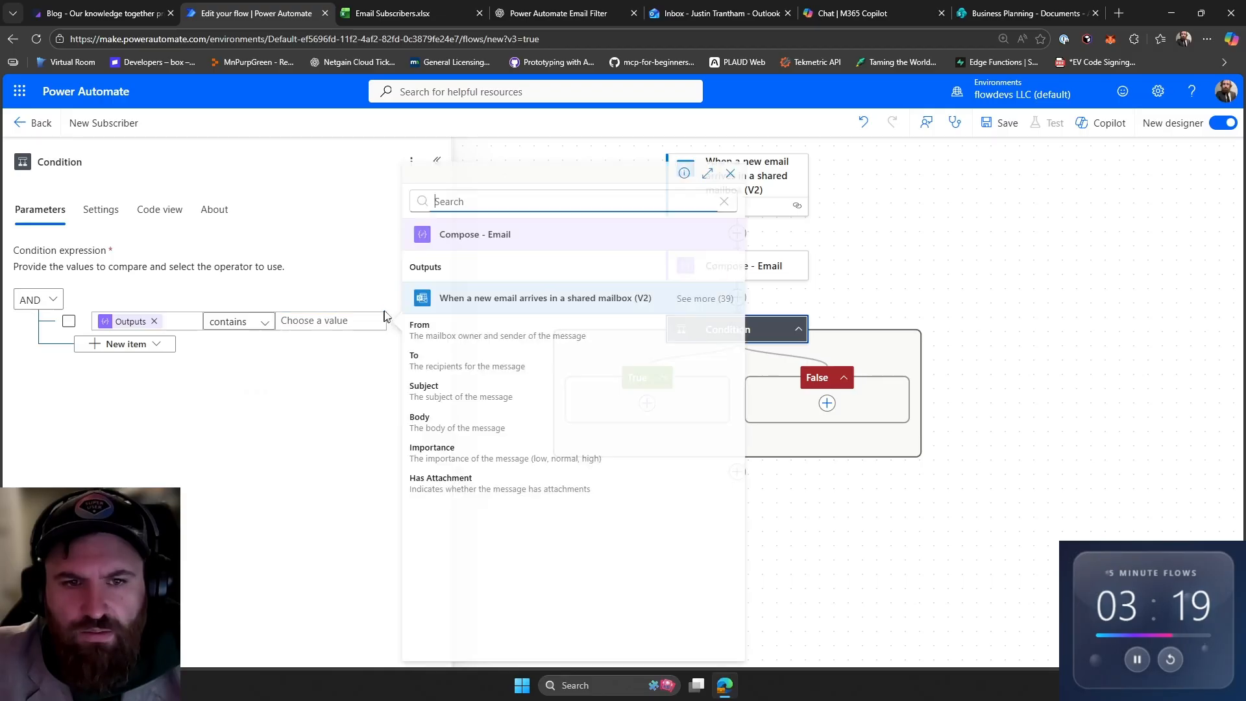
left_click(344, 325)
type("@")
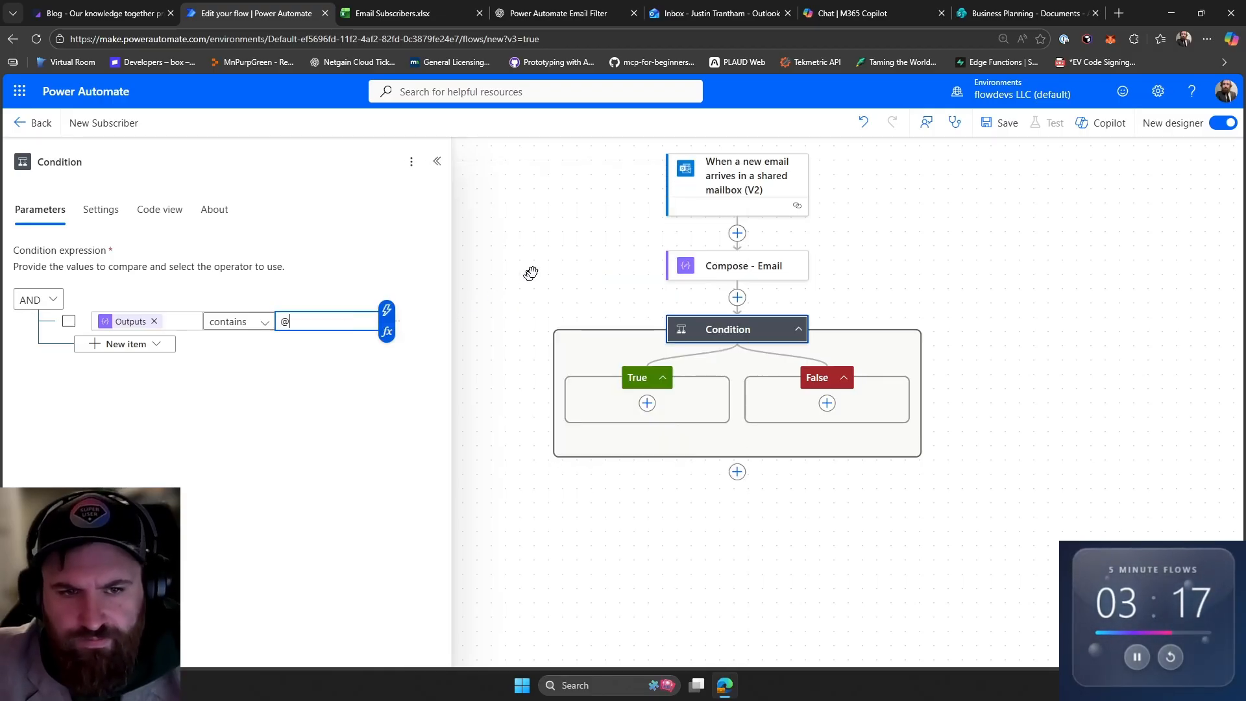
left_click(532, 272)
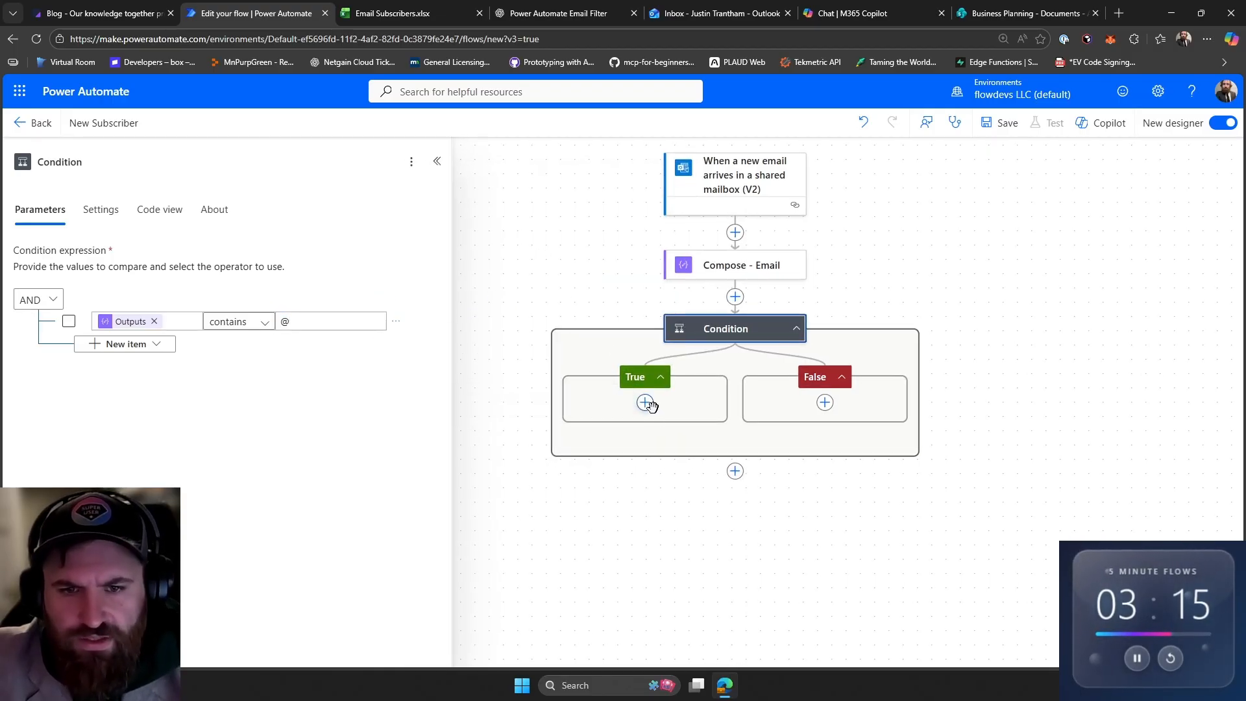
- Add an Excel Online 'Add a row into a table' action to the condition's True branch
left_click(649, 407)
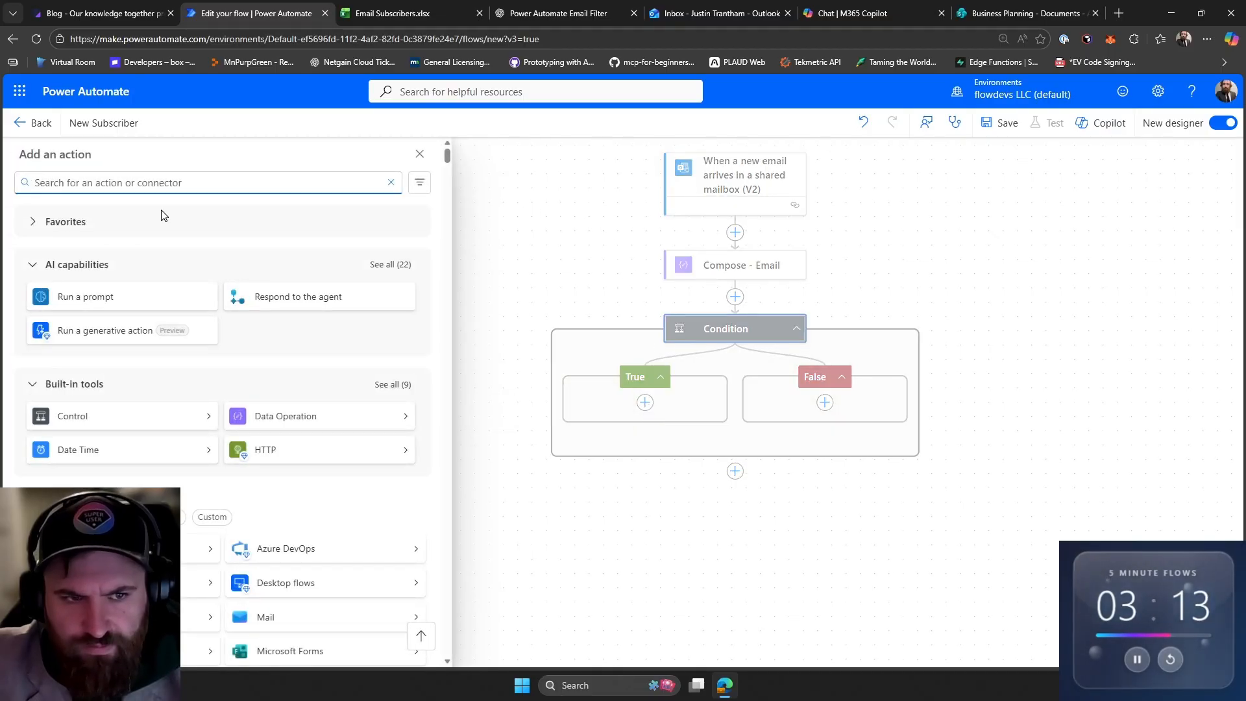
type("add r")
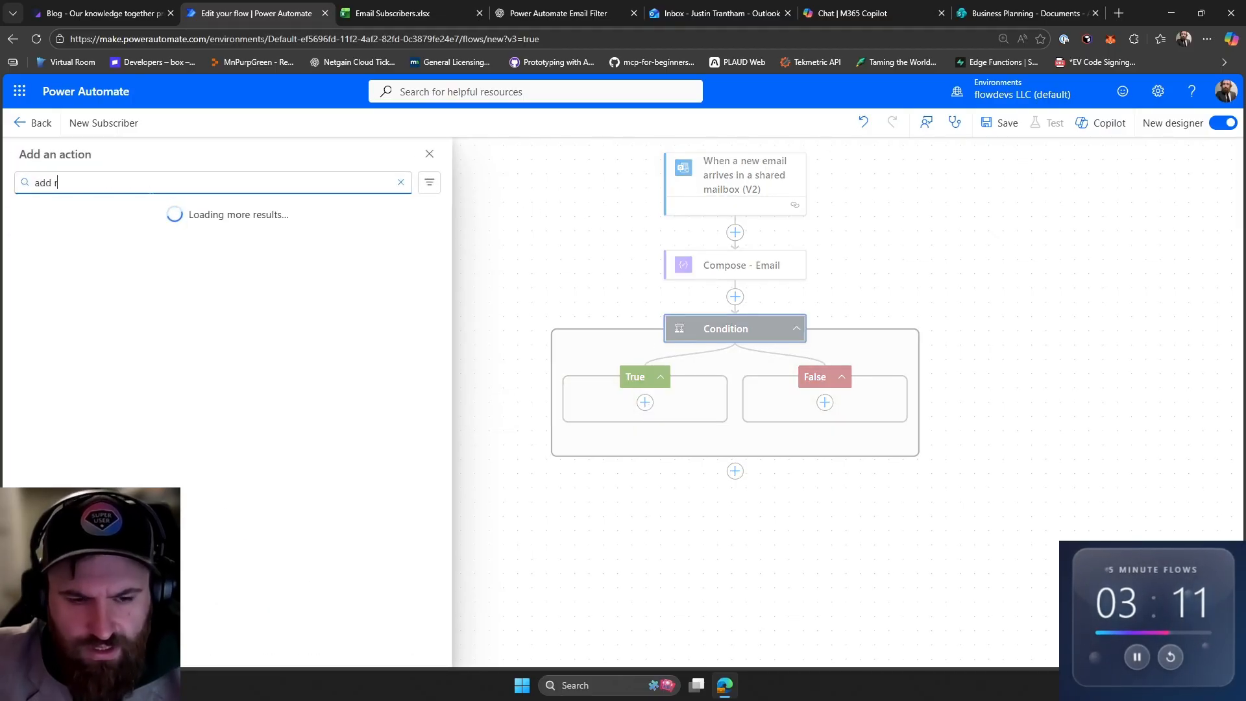
type("ow")
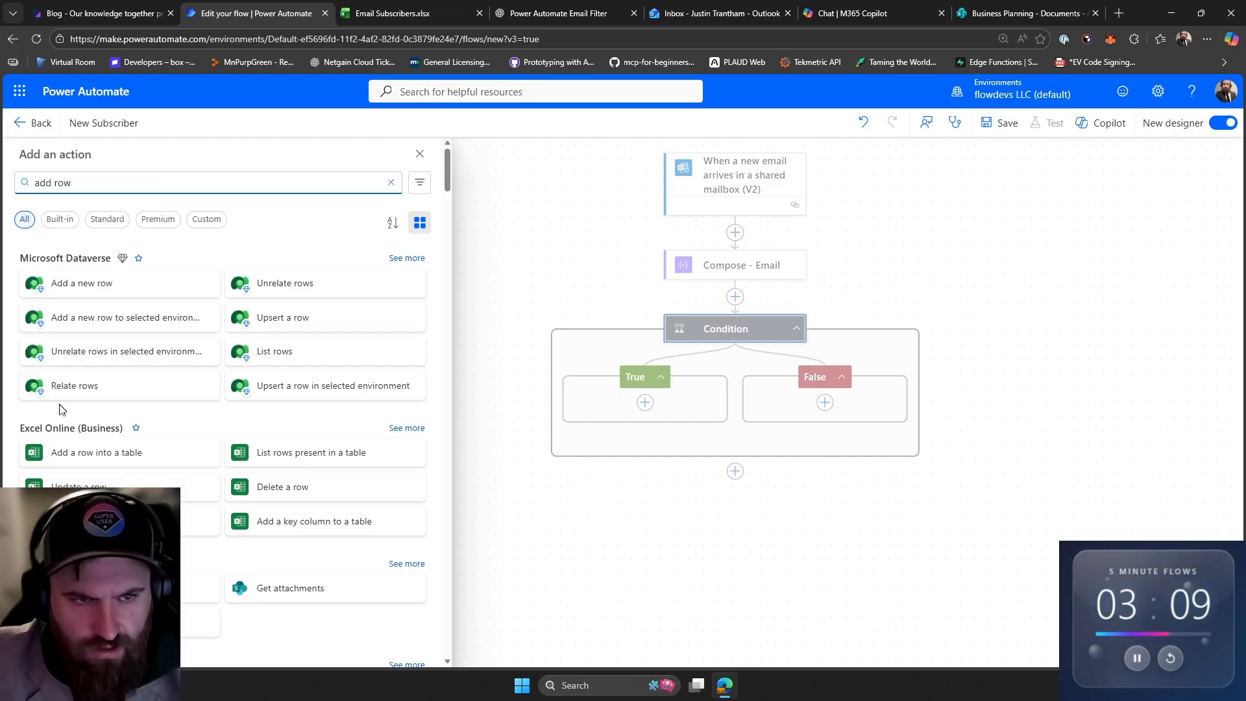
left_click(62, 454)
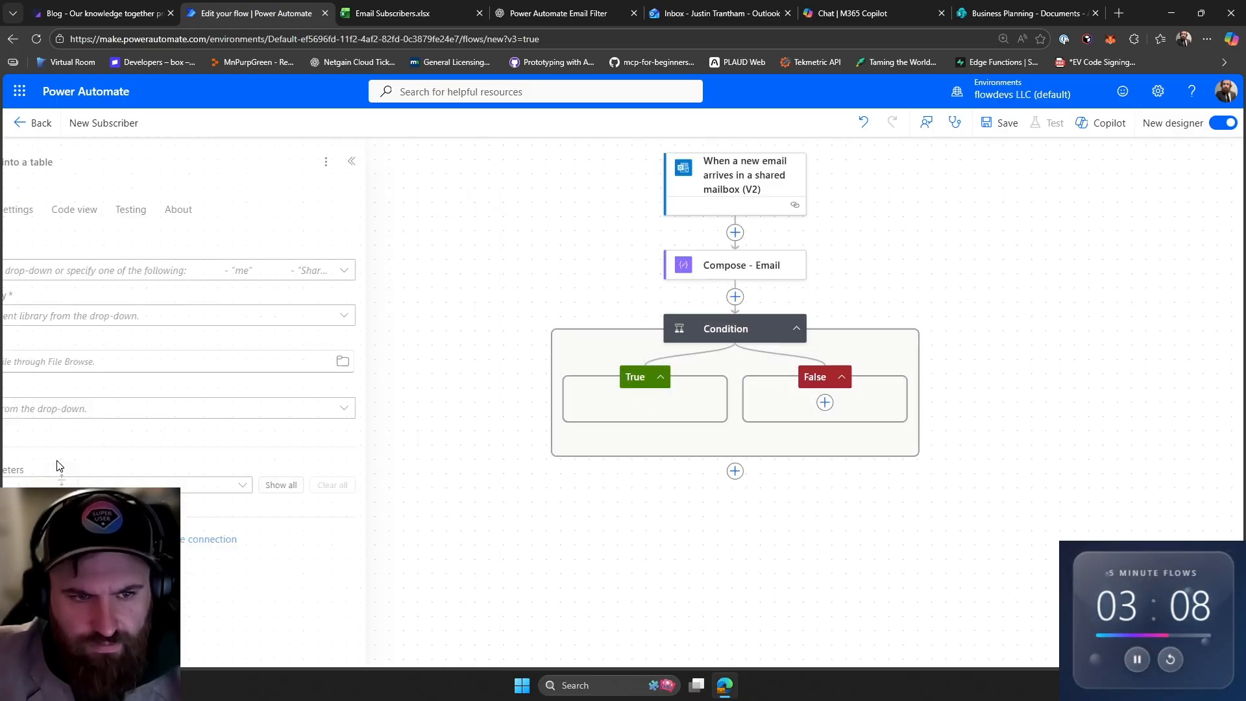
- Set the Excel action's location to Group - Business Planning and its document library to Documents
left_click(136, 271)
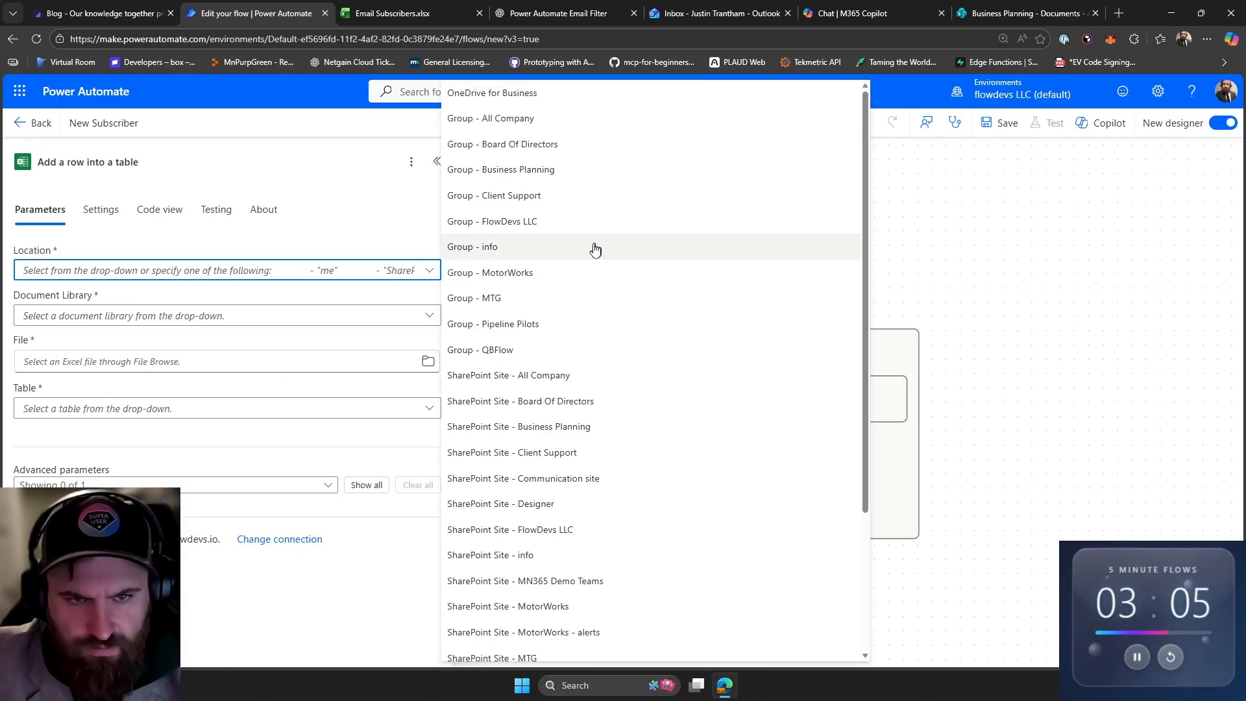
left_click(534, 171)
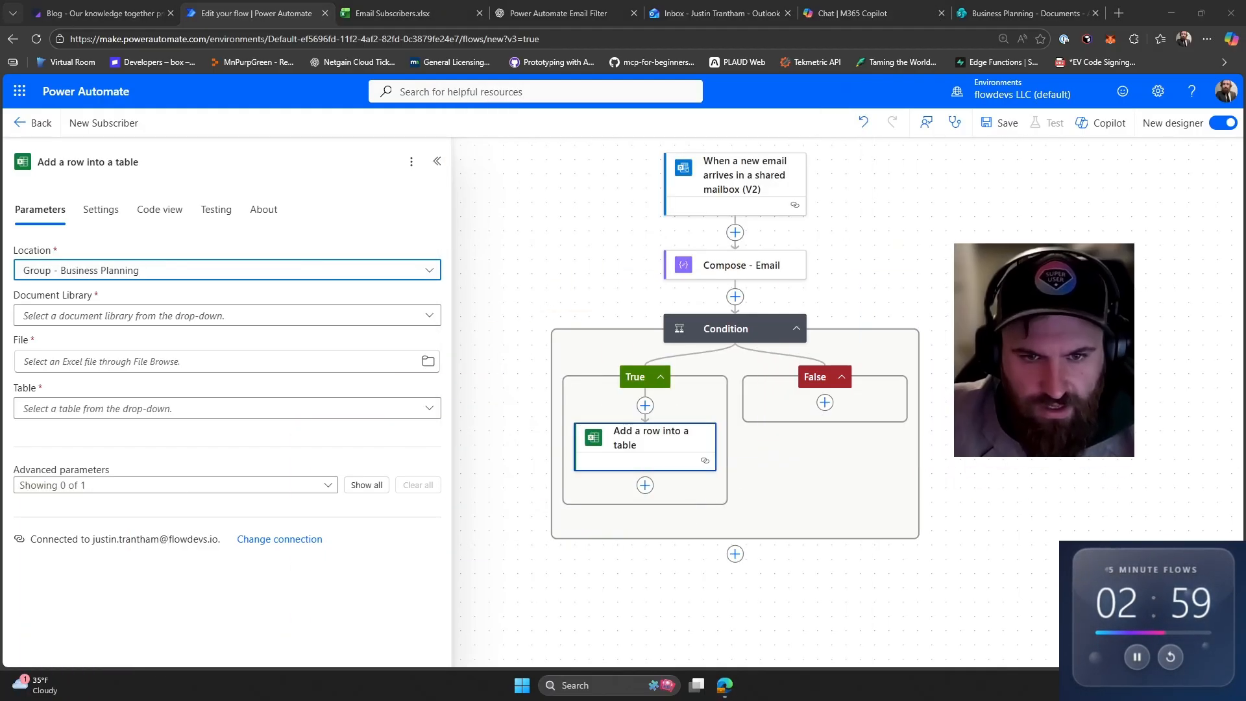
left_click(192, 316)
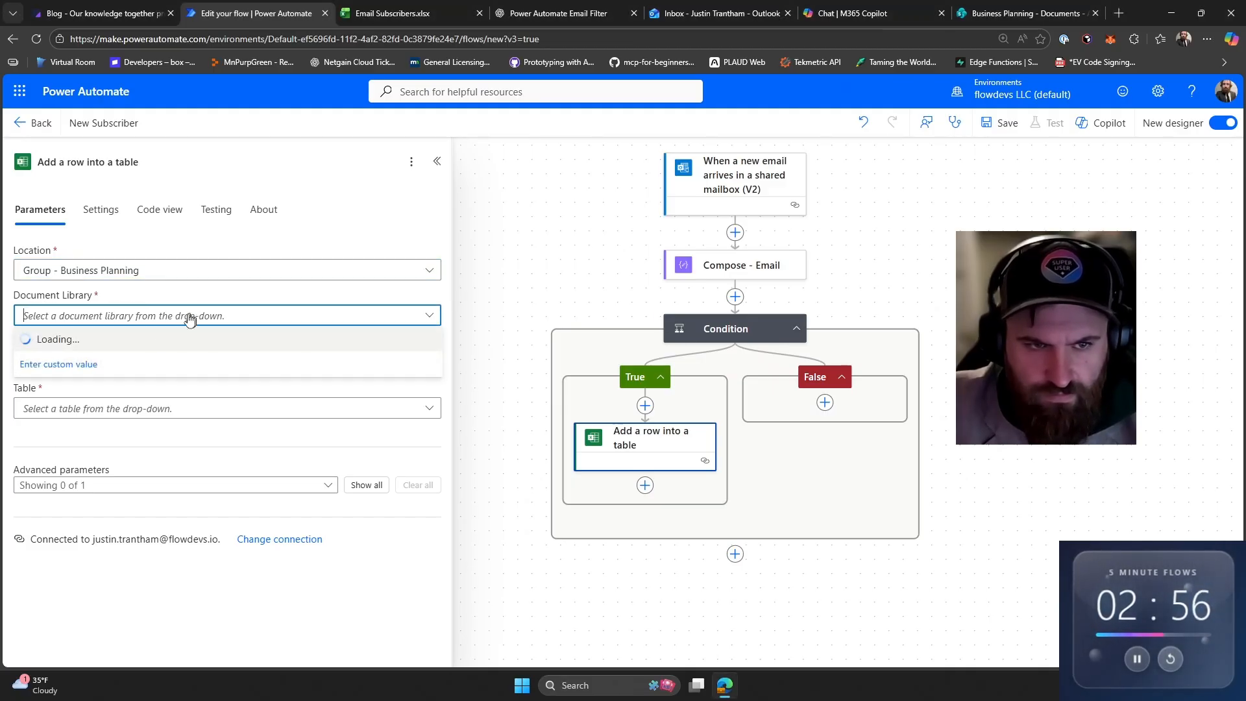
left_click(121, 342)
left_click(129, 363)
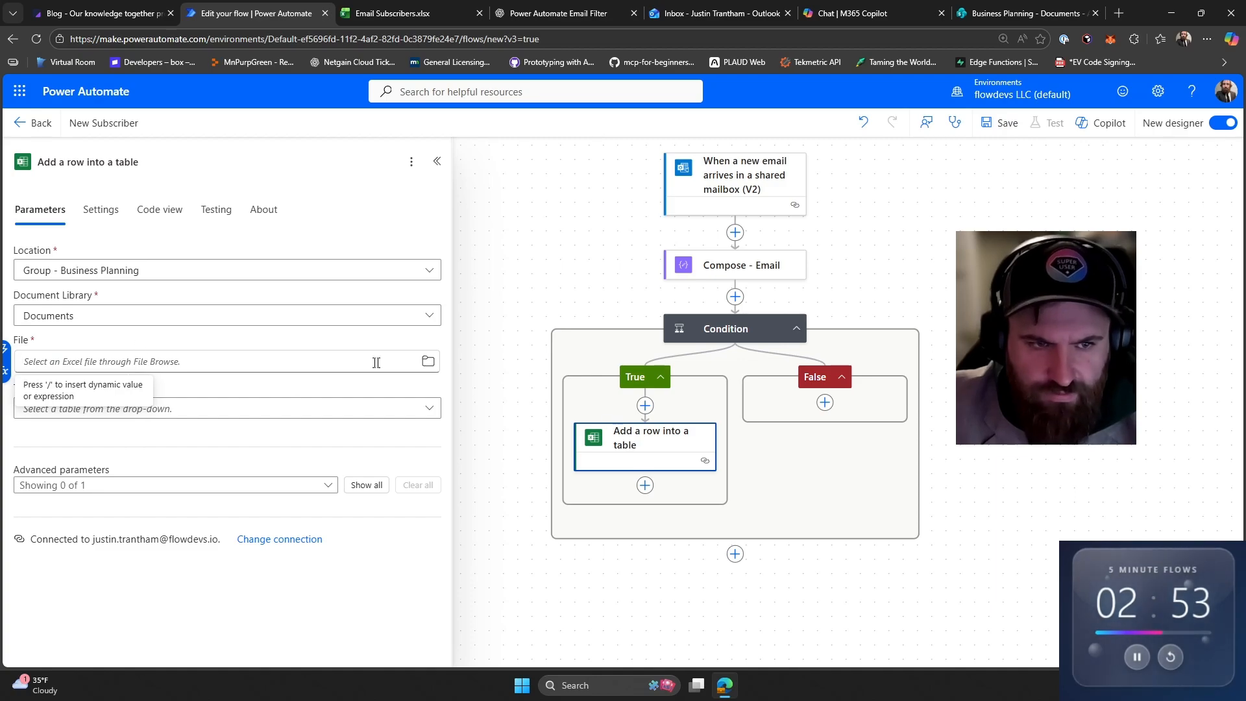
- Browse to the Email Subscribers.xlsx file and choose Table1 as the target table
left_click(428, 361)
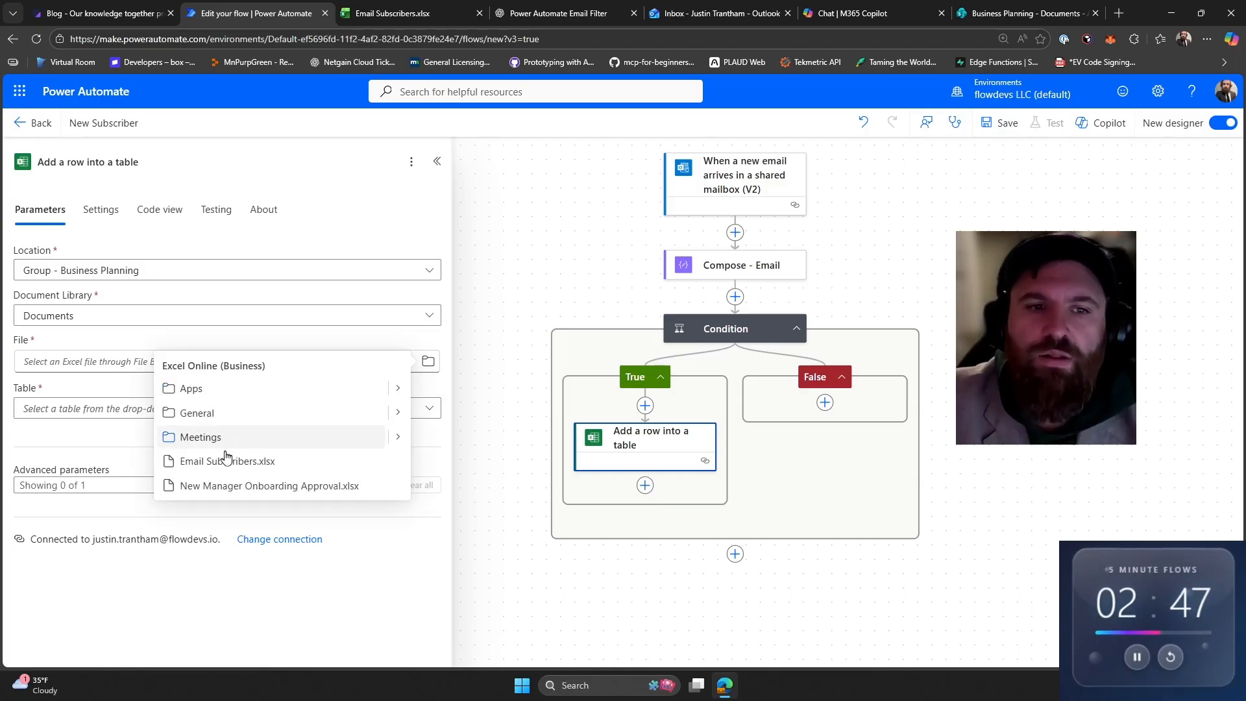
left_click(227, 461)
left_click(205, 411)
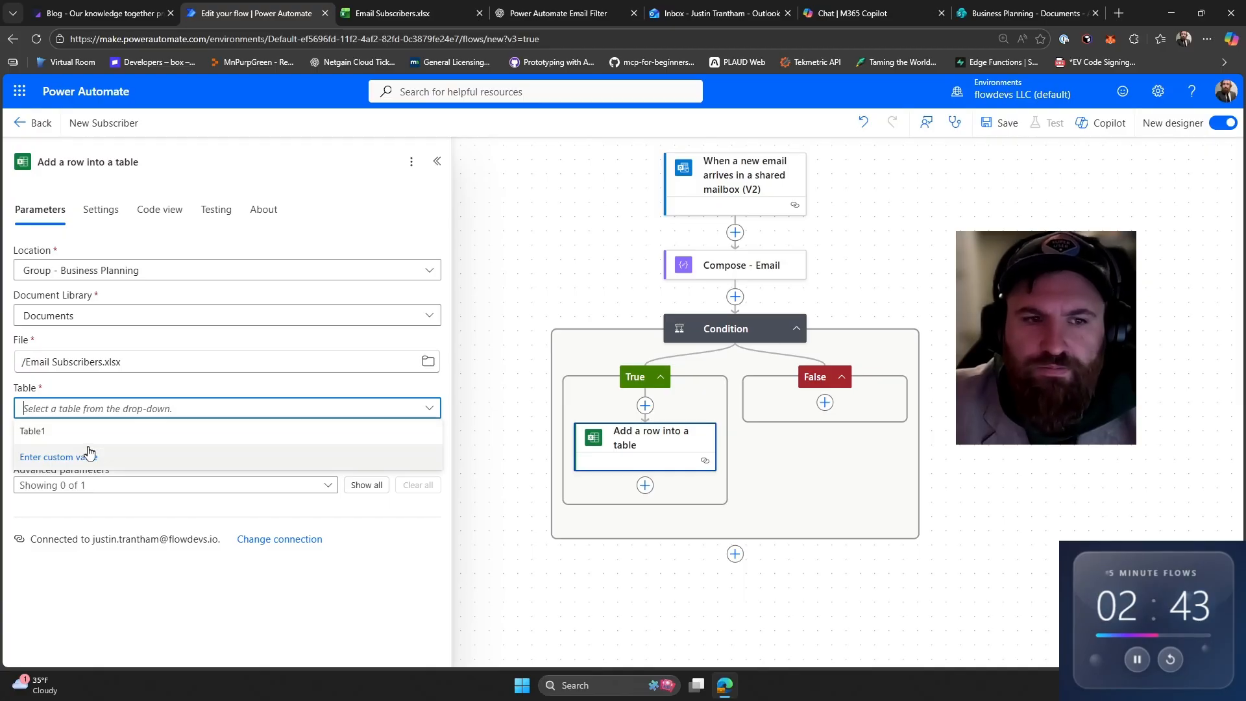
left_click(96, 431)
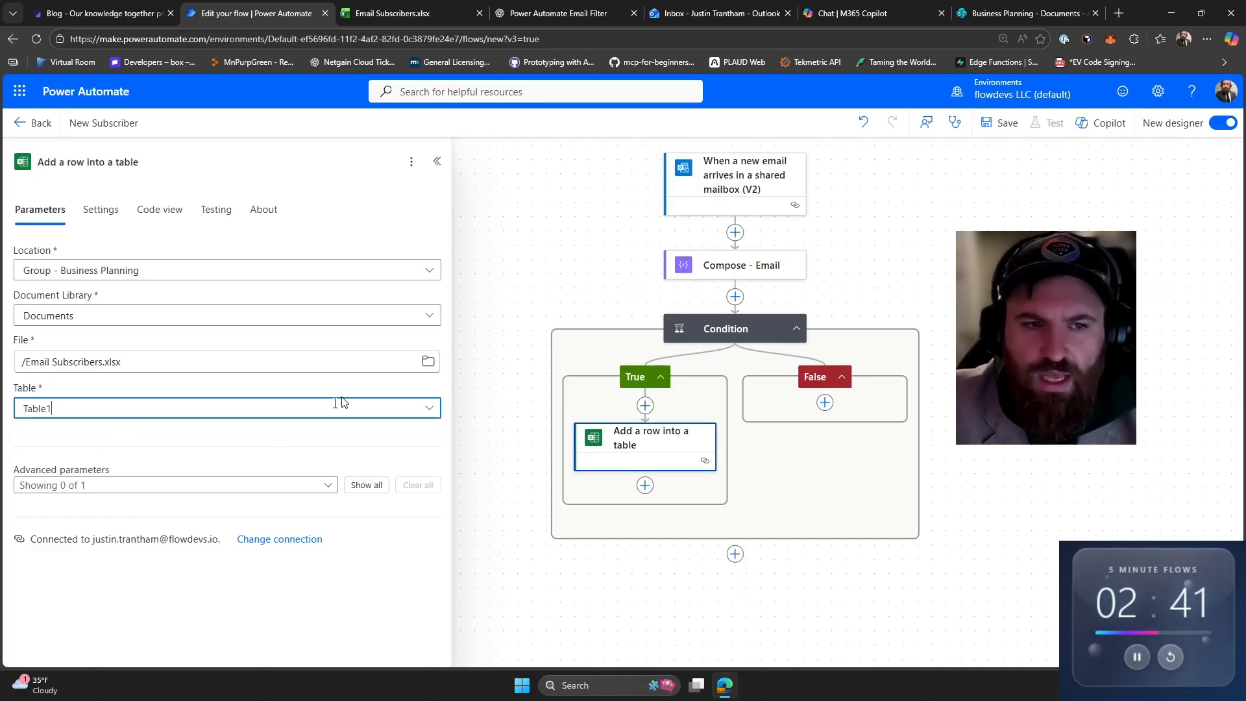
- Show all advanced parameters and map the Subscriber column to the Compose - Email outputs
left_click(361, 486)
scroll(240, 525, "down", 1)
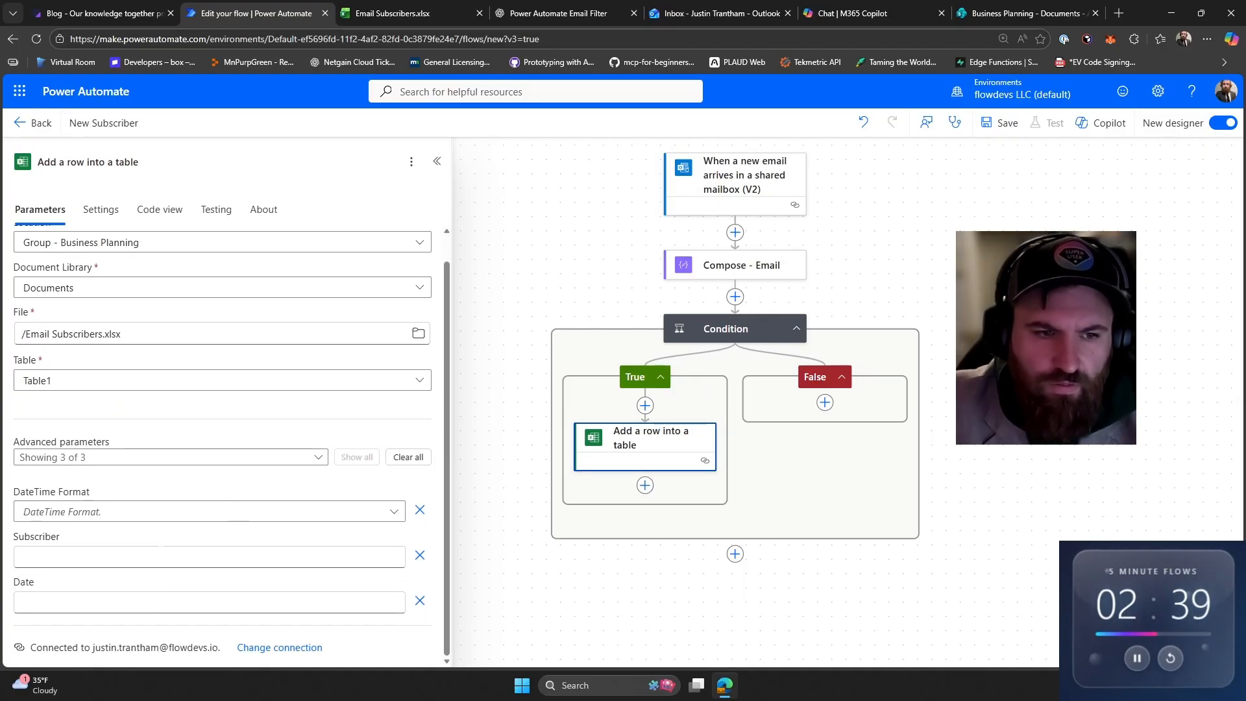
left_click(156, 555)
left_click(402, 547)
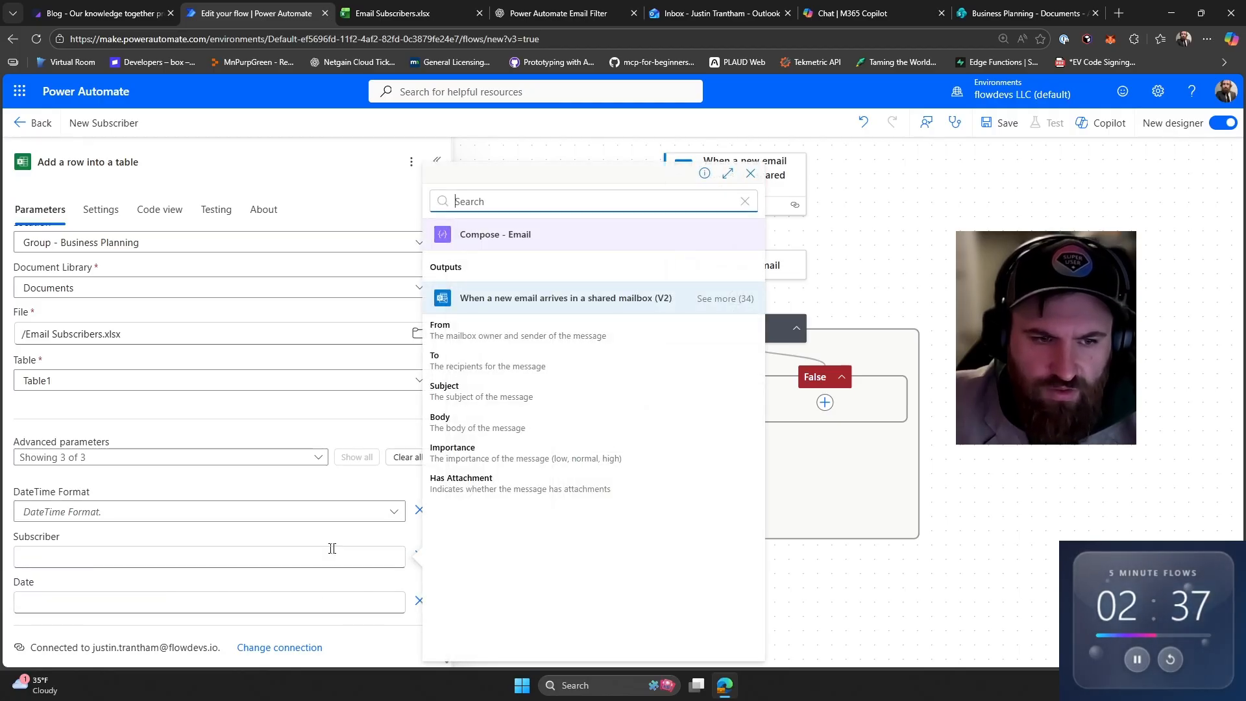
left_click(495, 270)
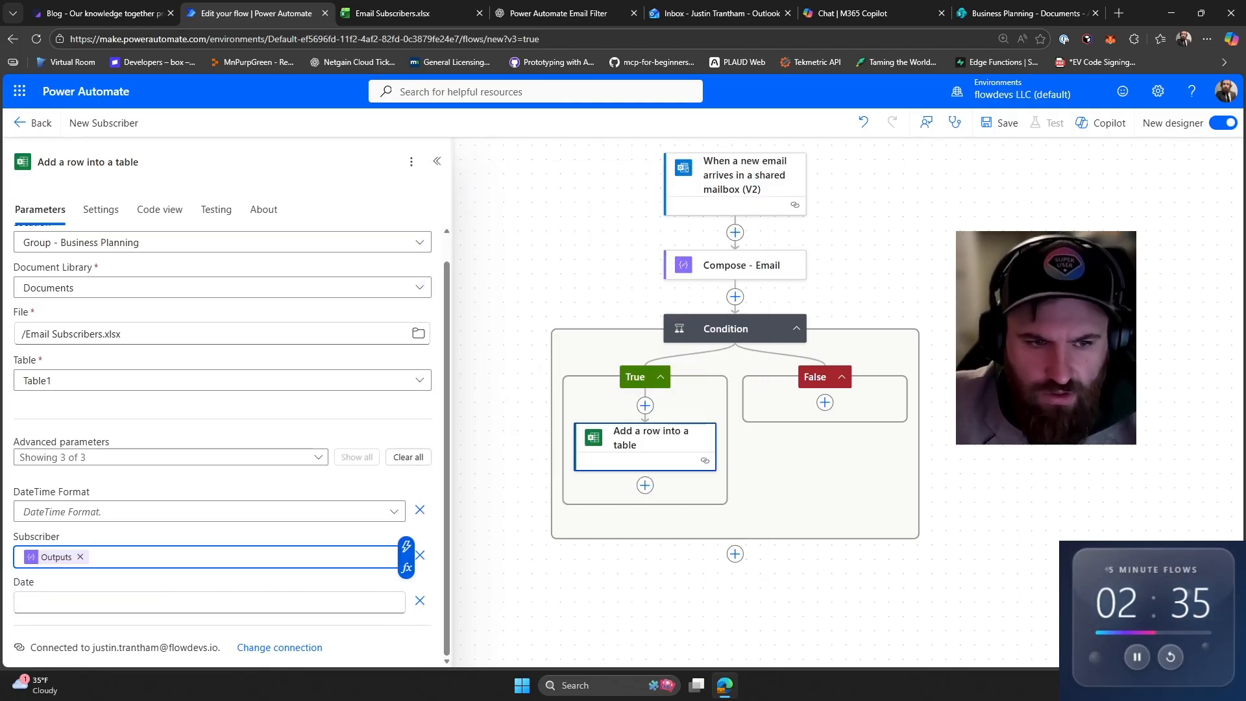
- Map the Date column to the trigger's Received Time and save the flow
left_click(169, 602)
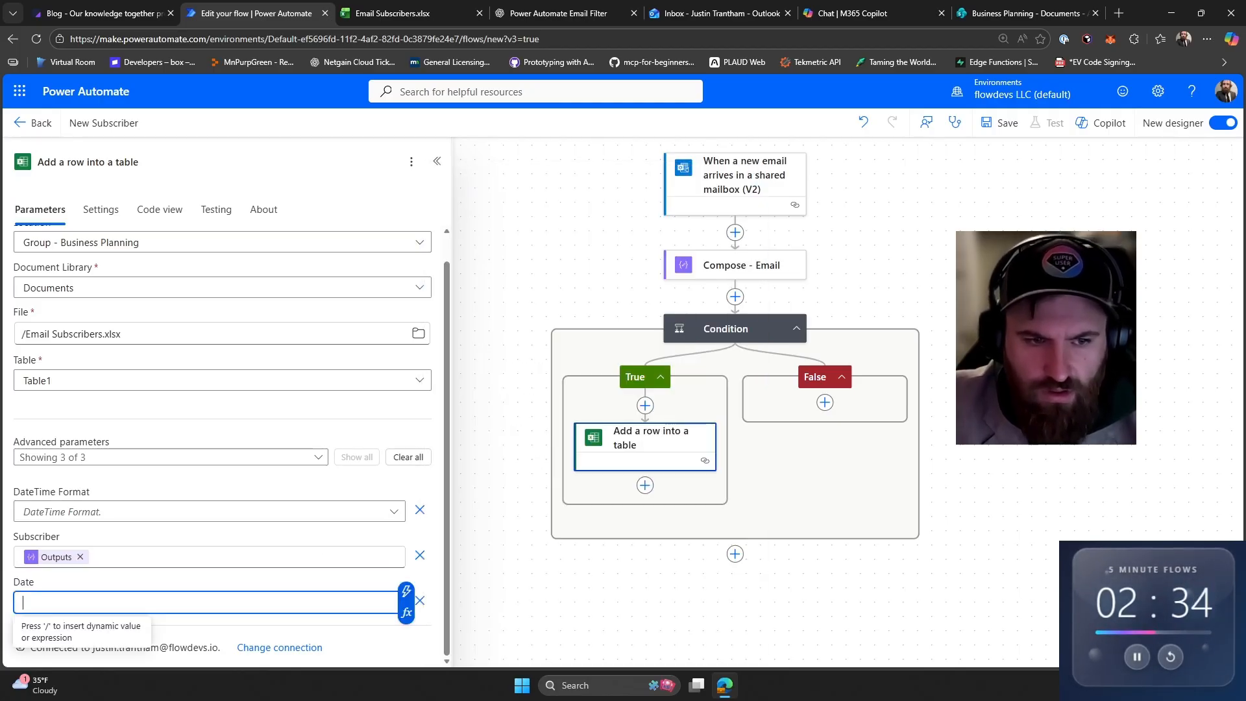
left_click(406, 591)
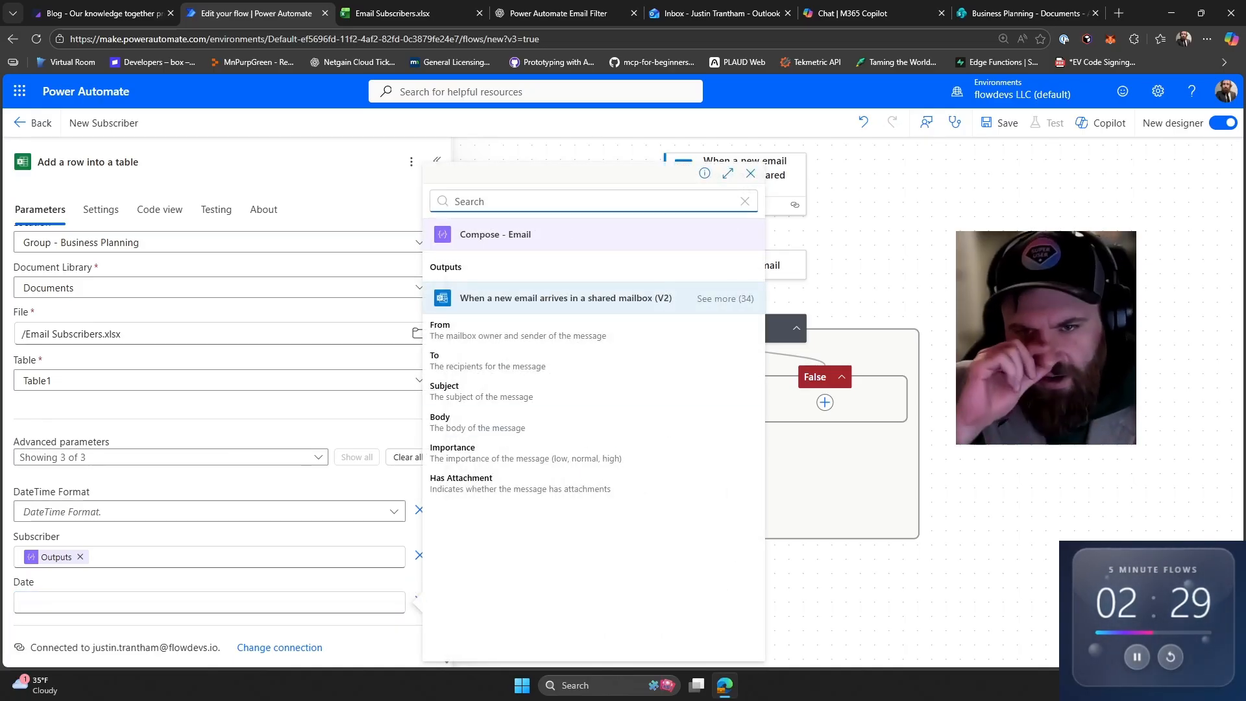
type("rec")
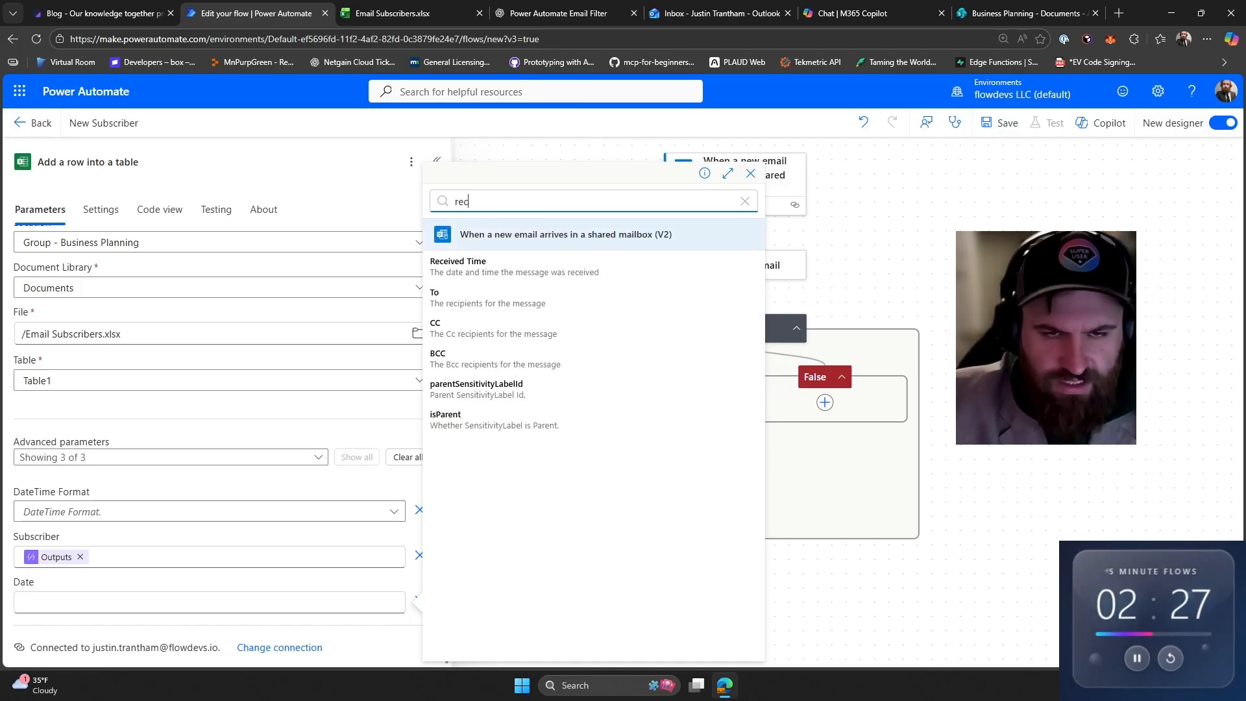
left_click(558, 261)
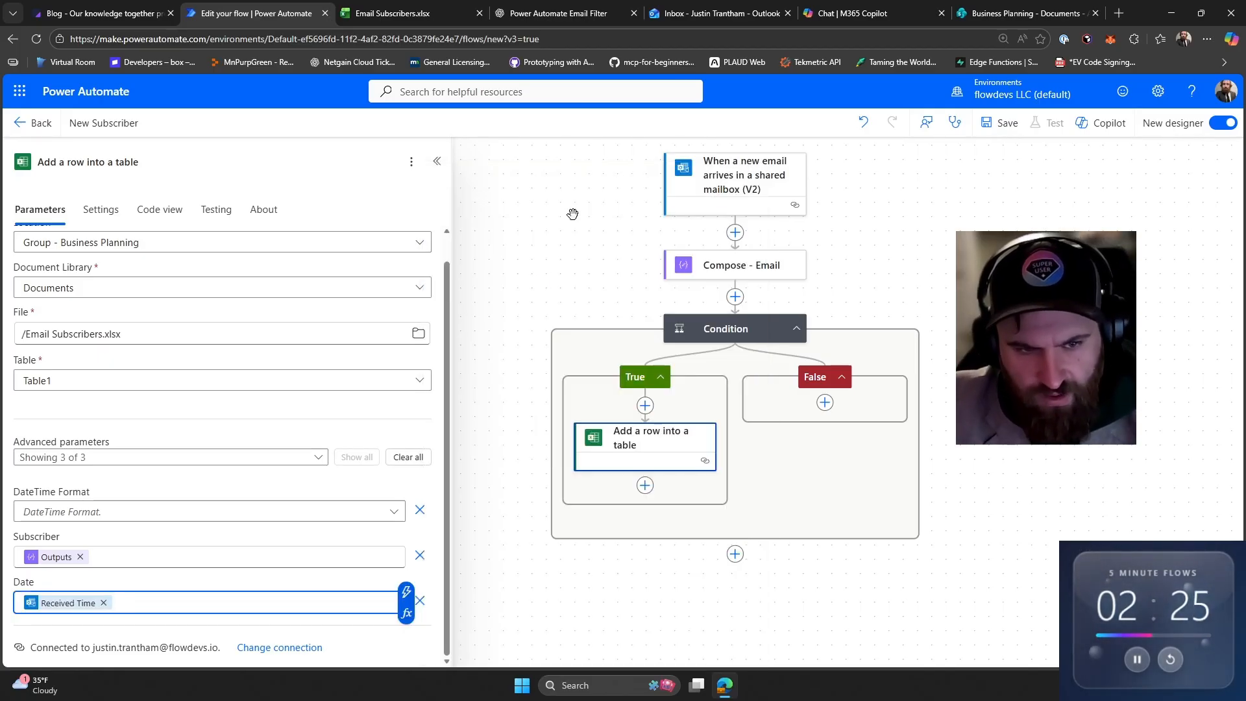
left_click(999, 123)
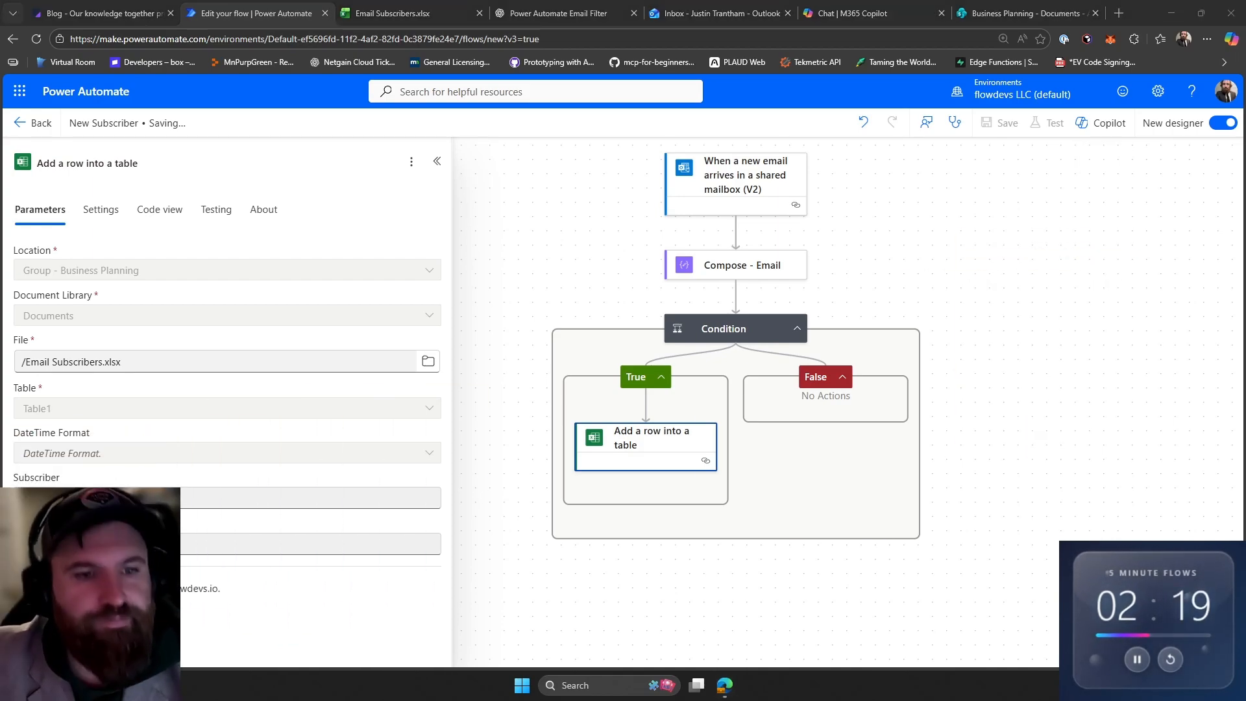
- Submit a test email address through the newsletter subscribe form on the flowdevs blog page
left_click(103, 13)
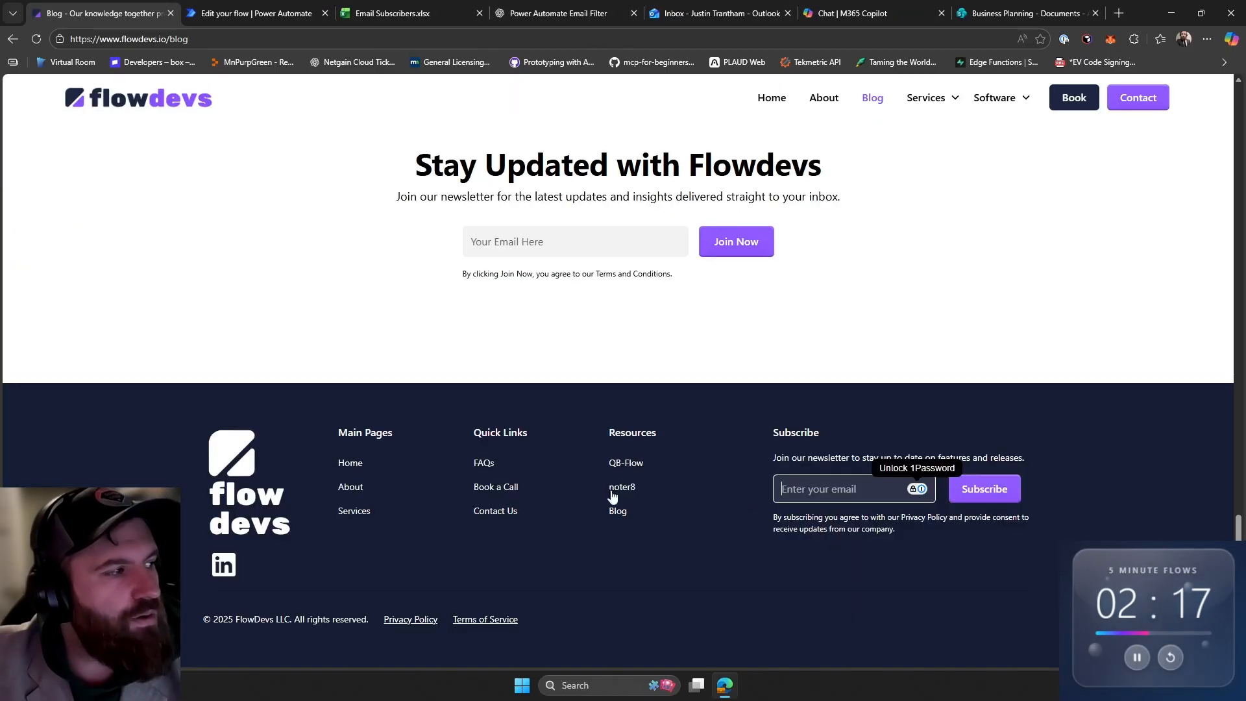
left_click(880, 487)
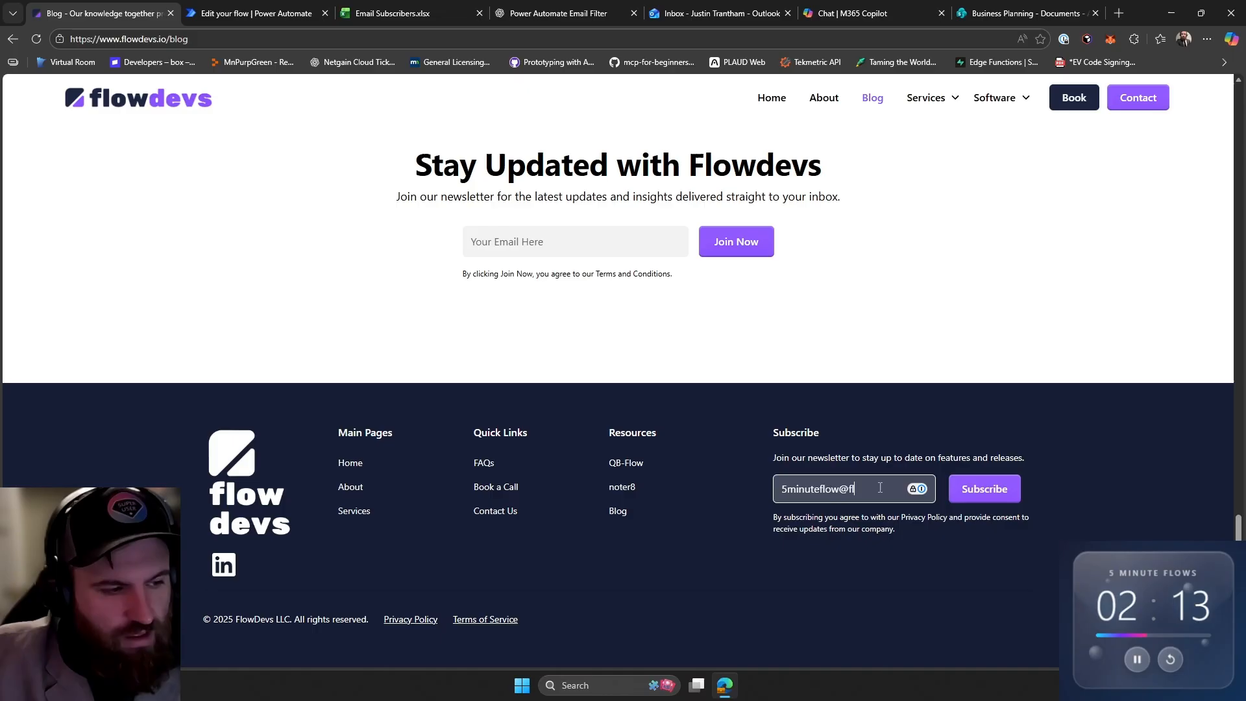
key("Return")
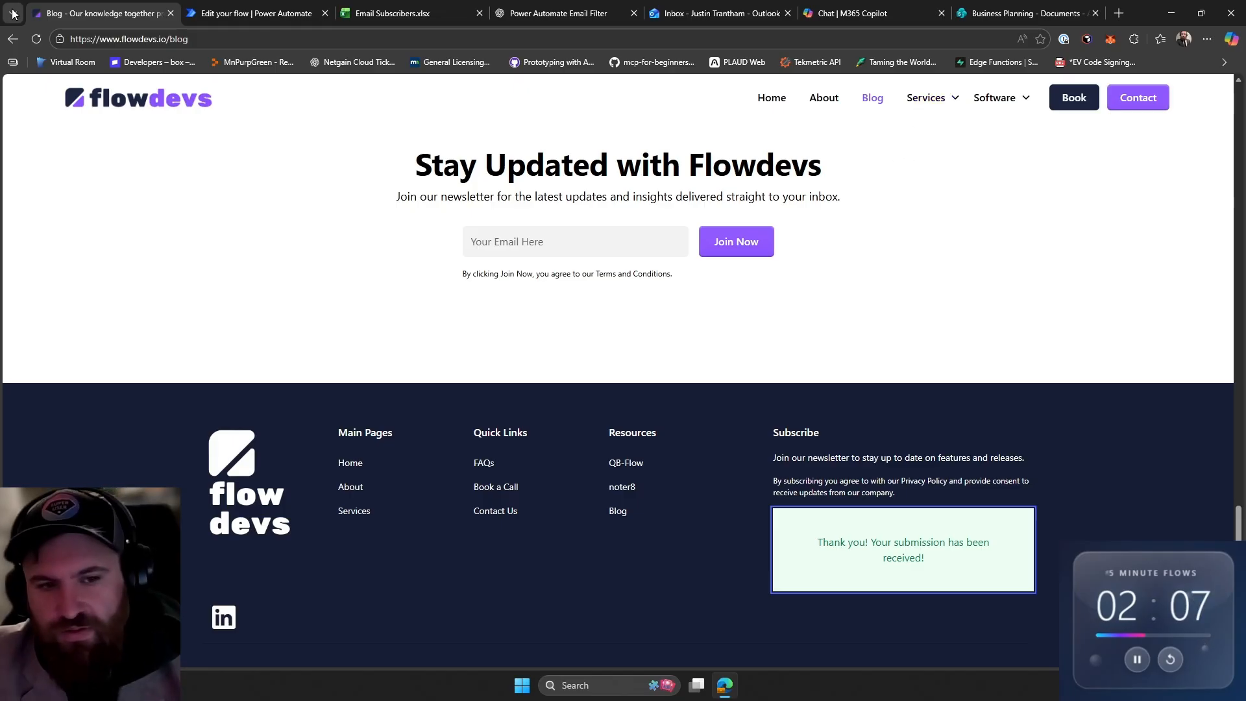
- Scroll through the ChatGPT conversation to review the suggested email extraction and line-break removal expressions
left_click(559, 13)
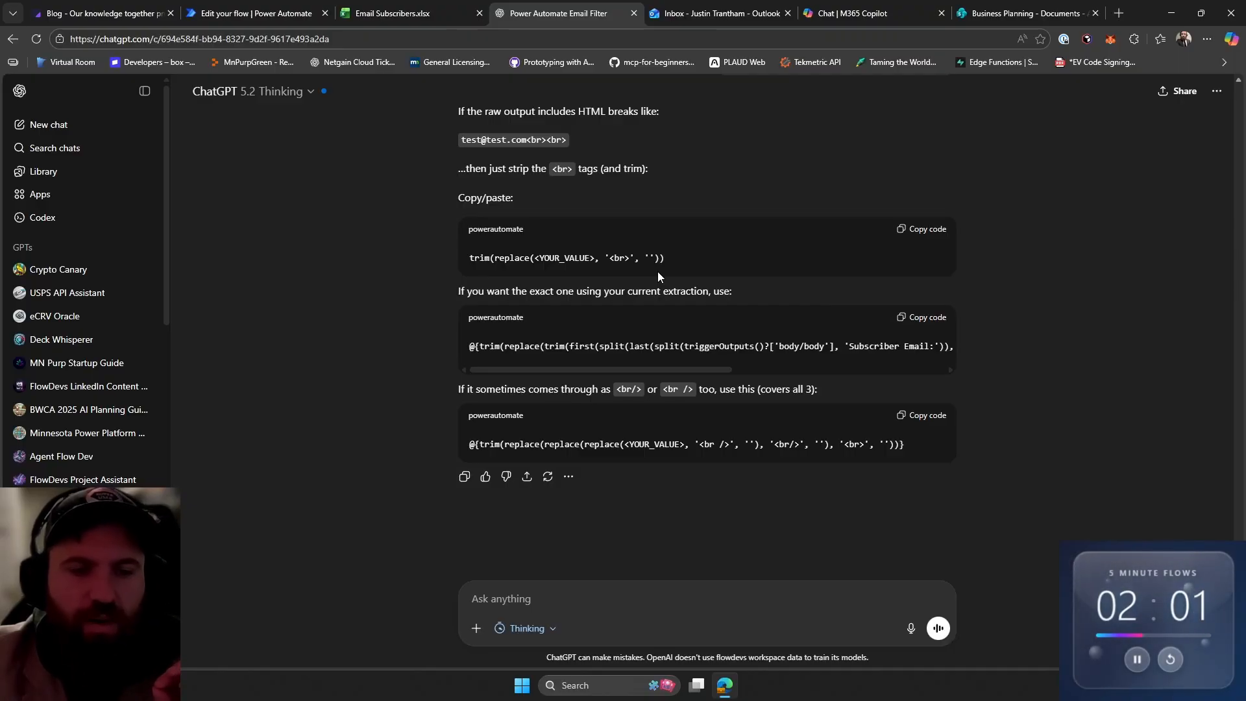
scroll(657, 272, "up", 15)
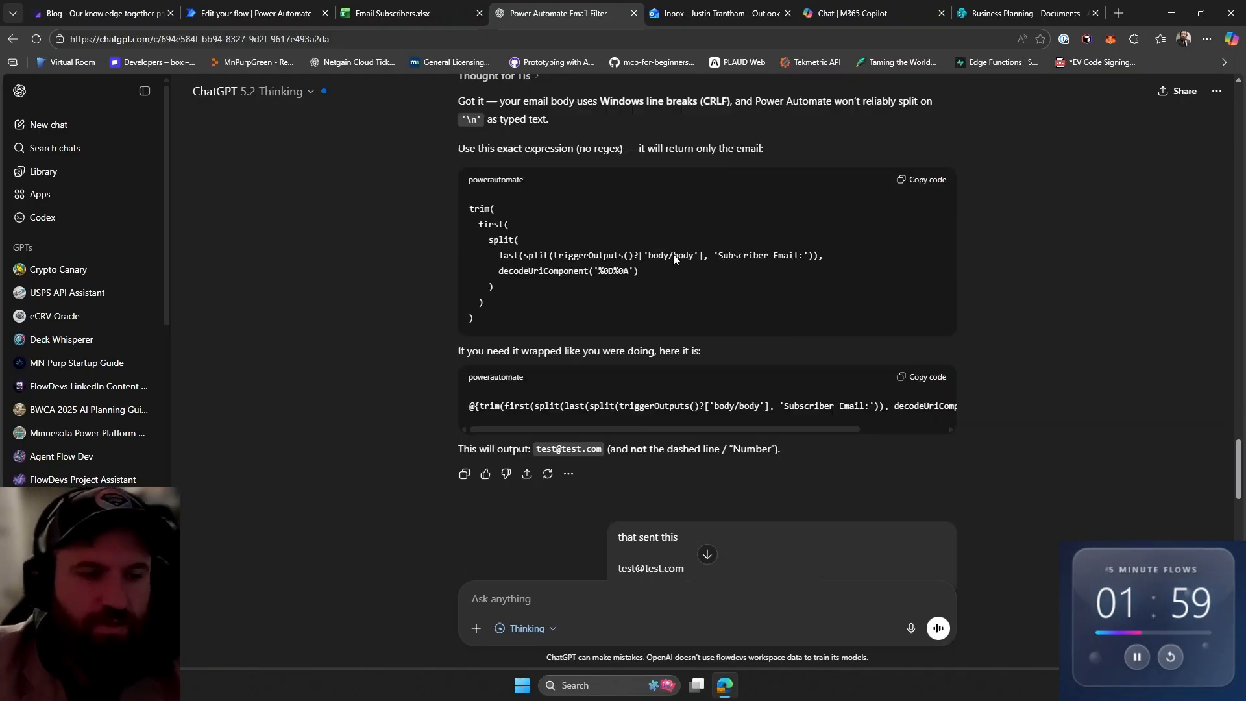
scroll(664, 238, "up", 15)
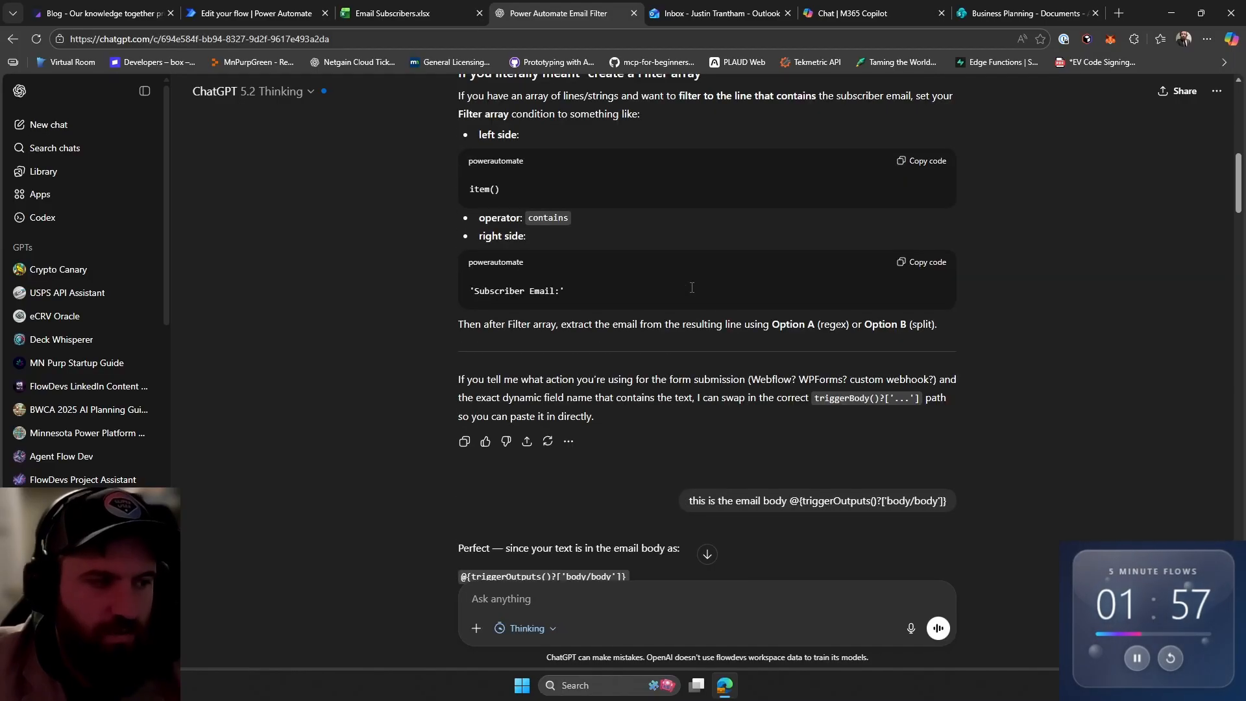
scroll(688, 290, "up", 3)
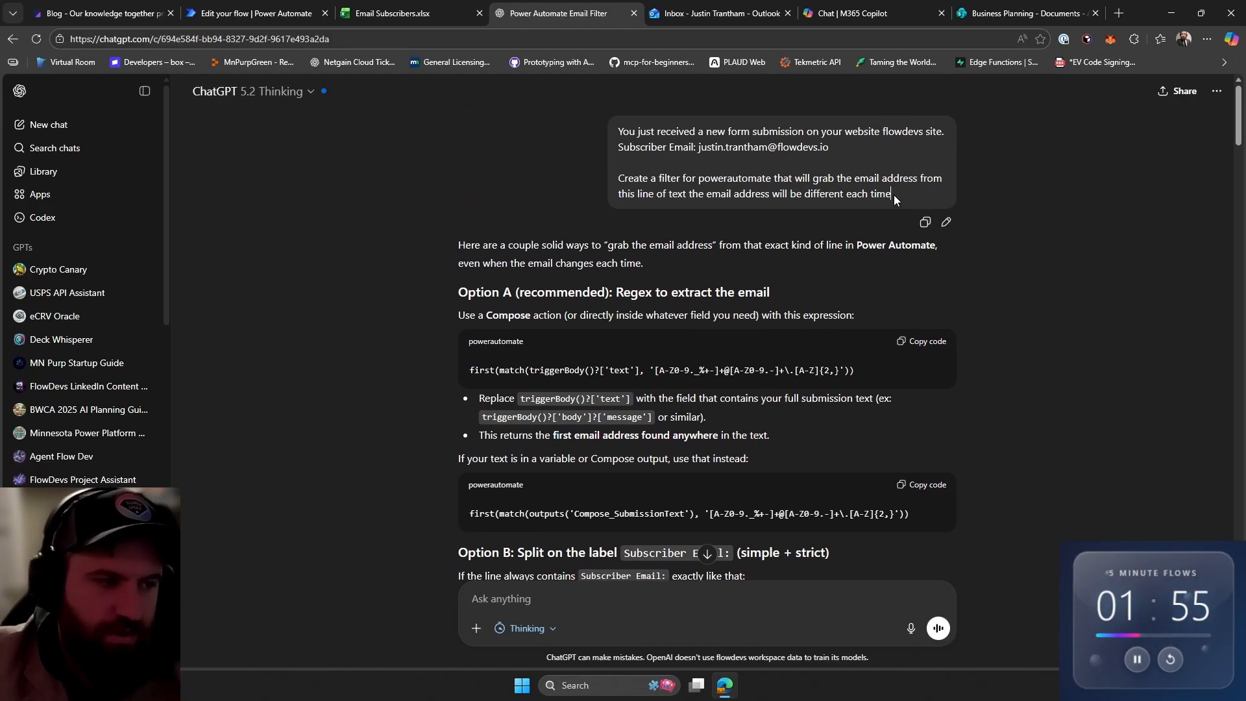
left_click_drag(894, 199, 618, 131)
scroll(644, 160, "down", 3)
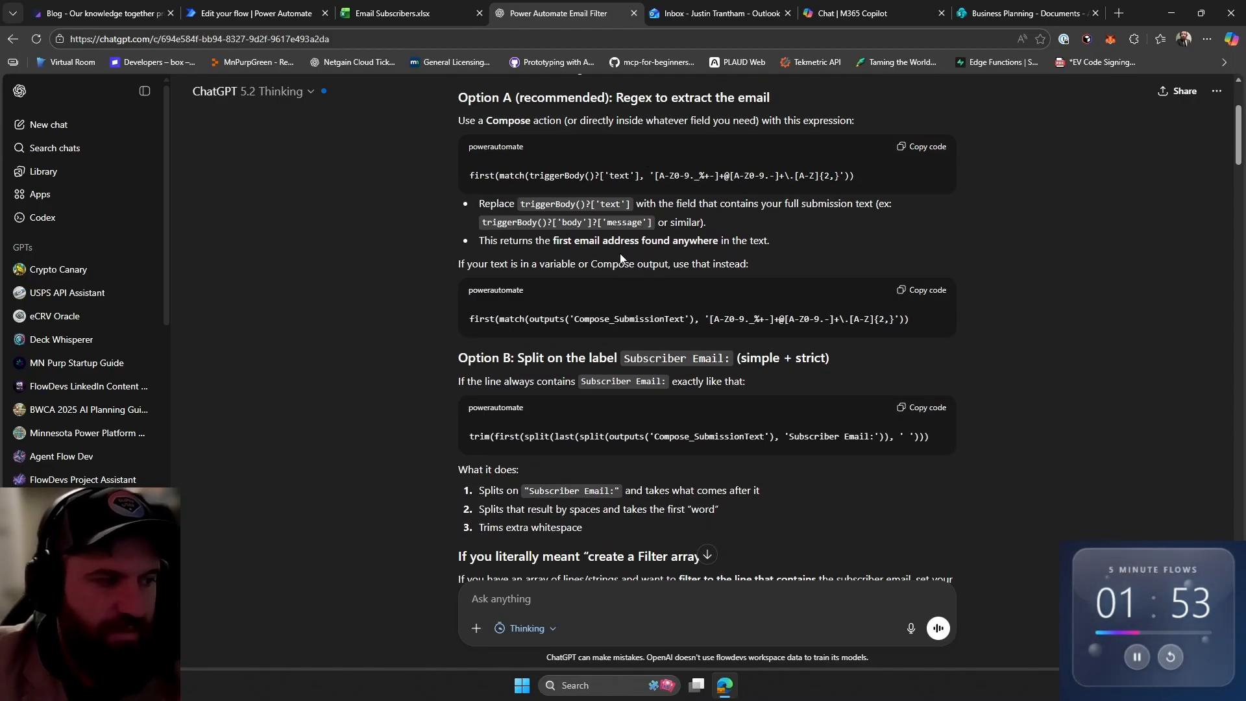
left_click_drag(475, 319, 925, 322)
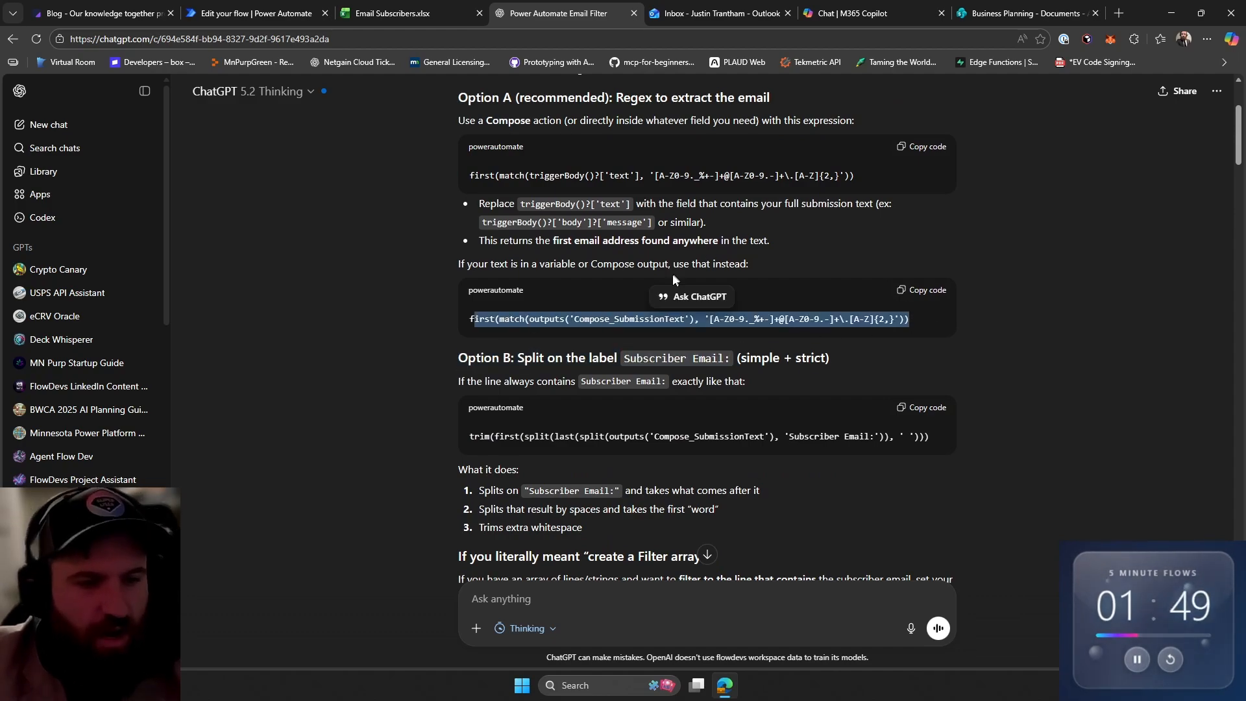
scroll(608, 351, "down", 1)
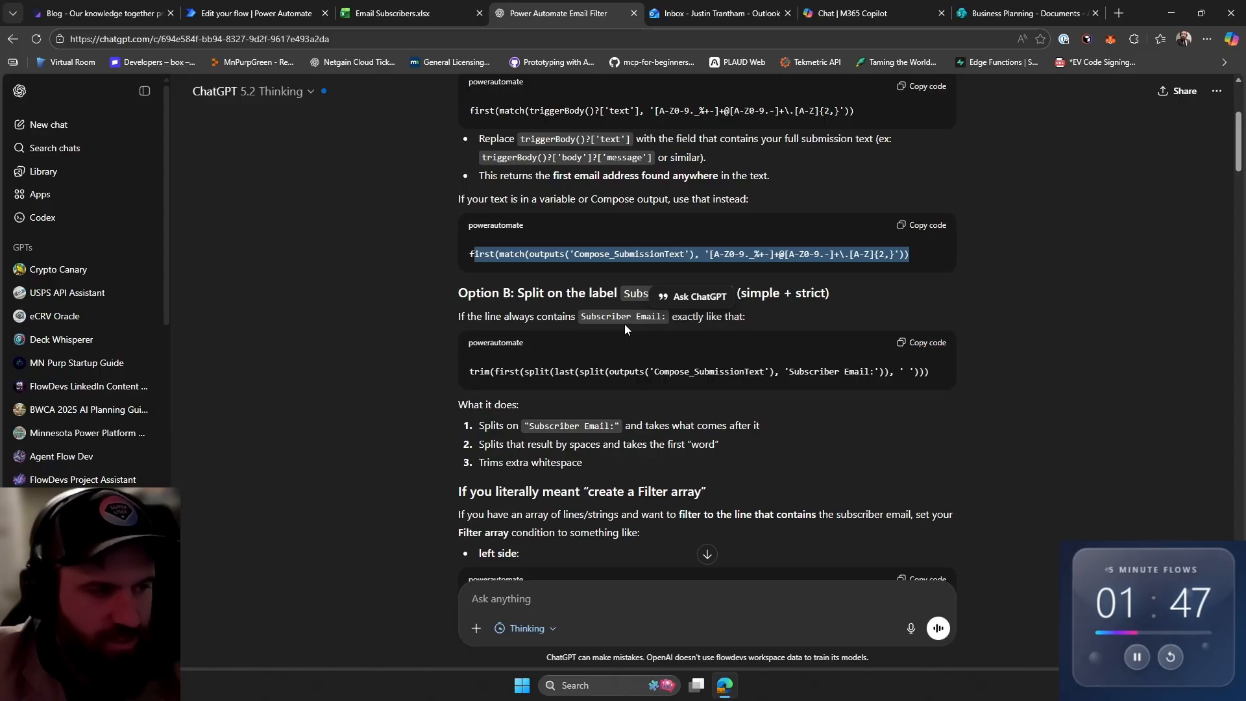
scroll(627, 325, "down", 12)
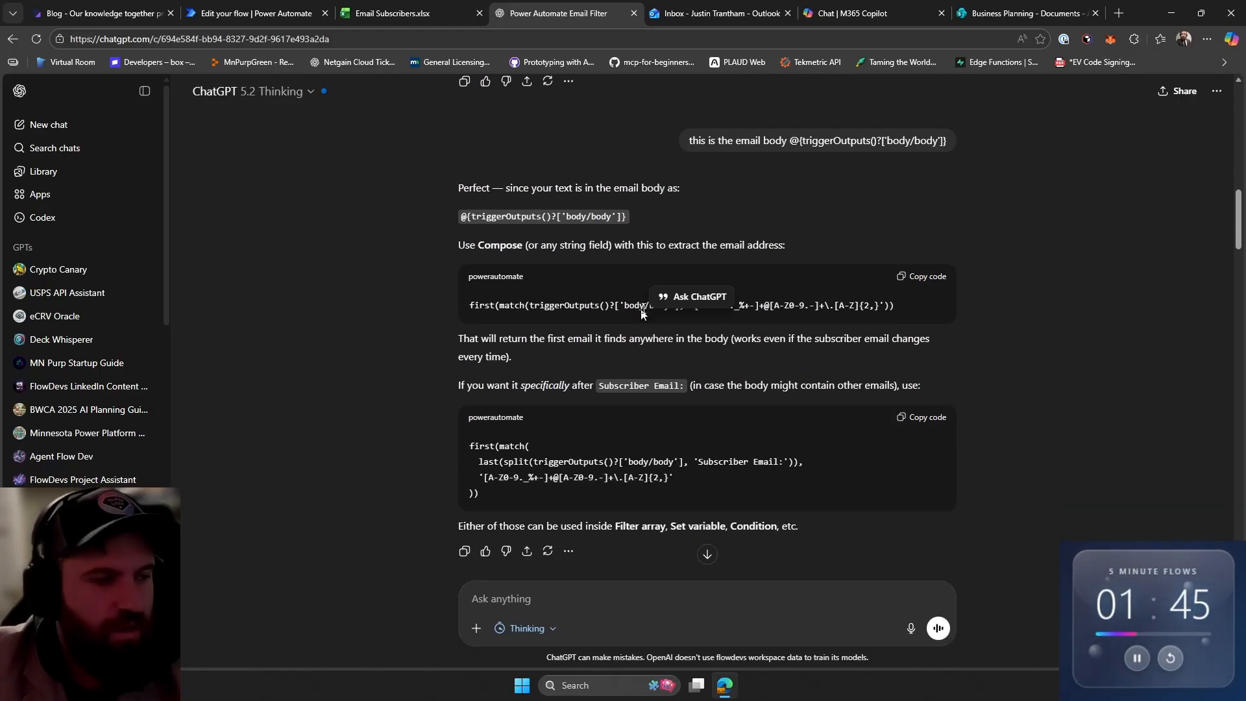
scroll(642, 314, "down", 15)
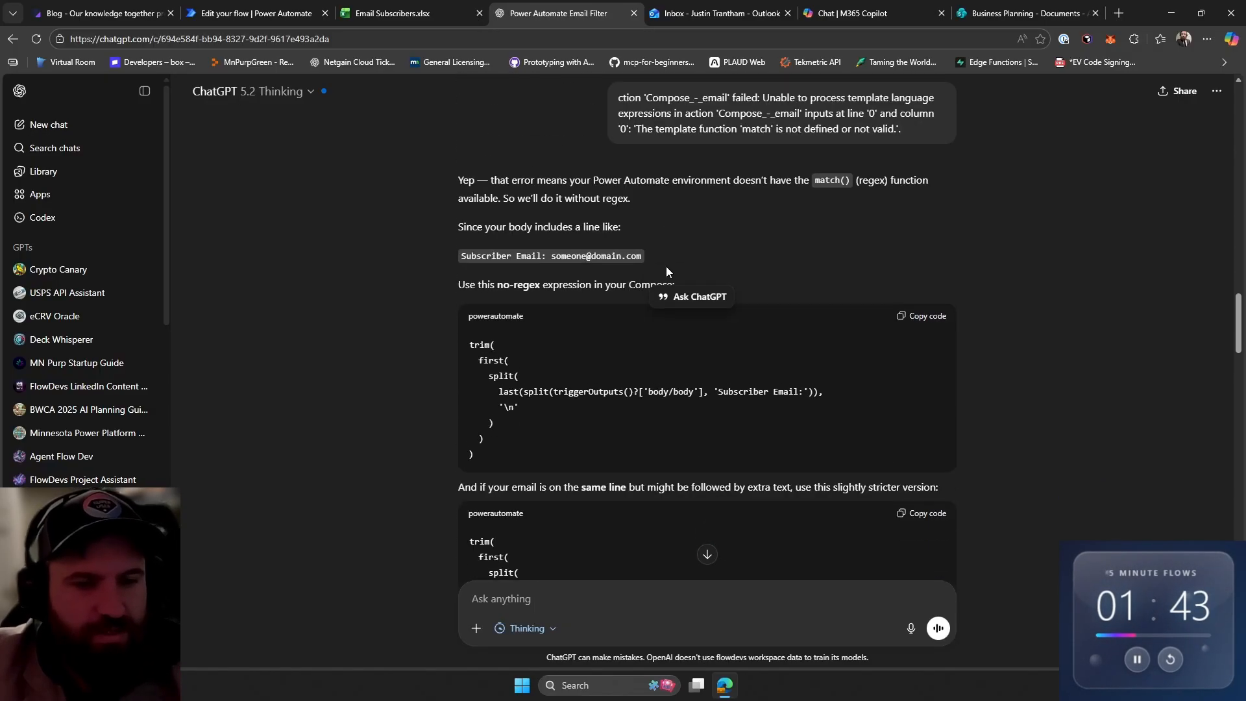
scroll(666, 271, "down", 11)
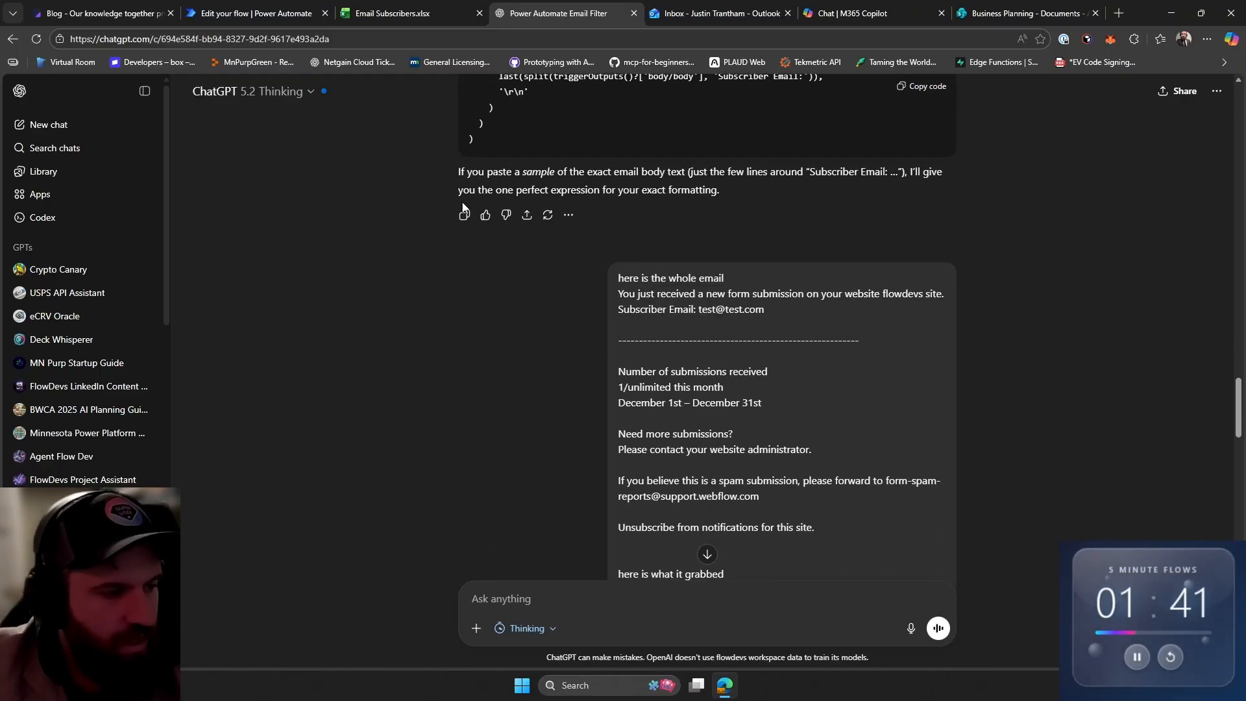
scroll(463, 208, "down", 7)
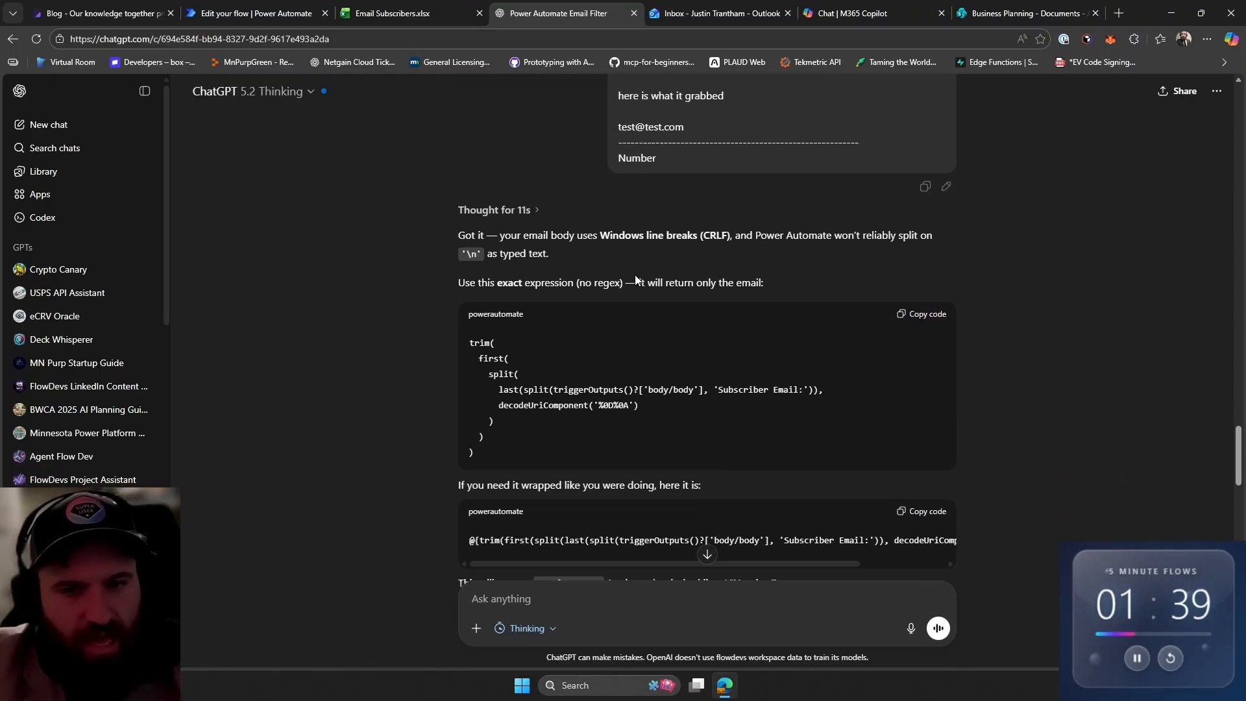
scroll(636, 281, "down", 13)
scroll(766, 318, "up", 7)
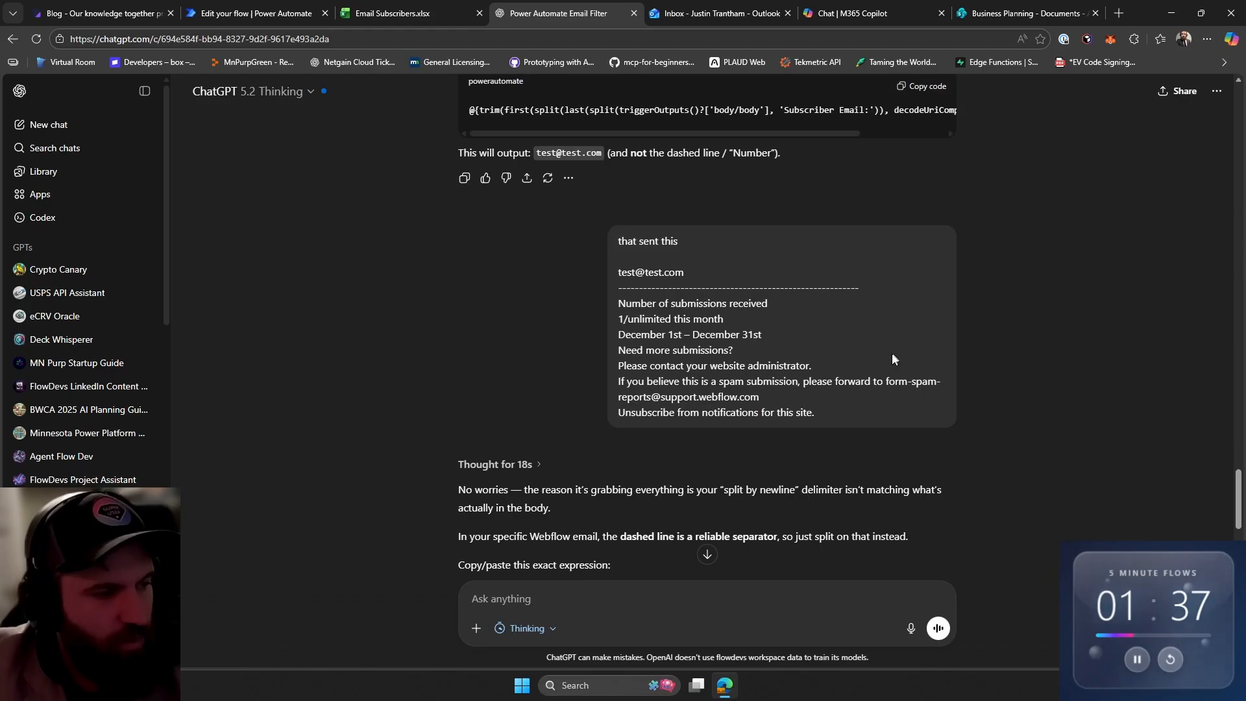
left_click_drag(890, 416, 617, 240)
scroll(714, 273, "down", 5)
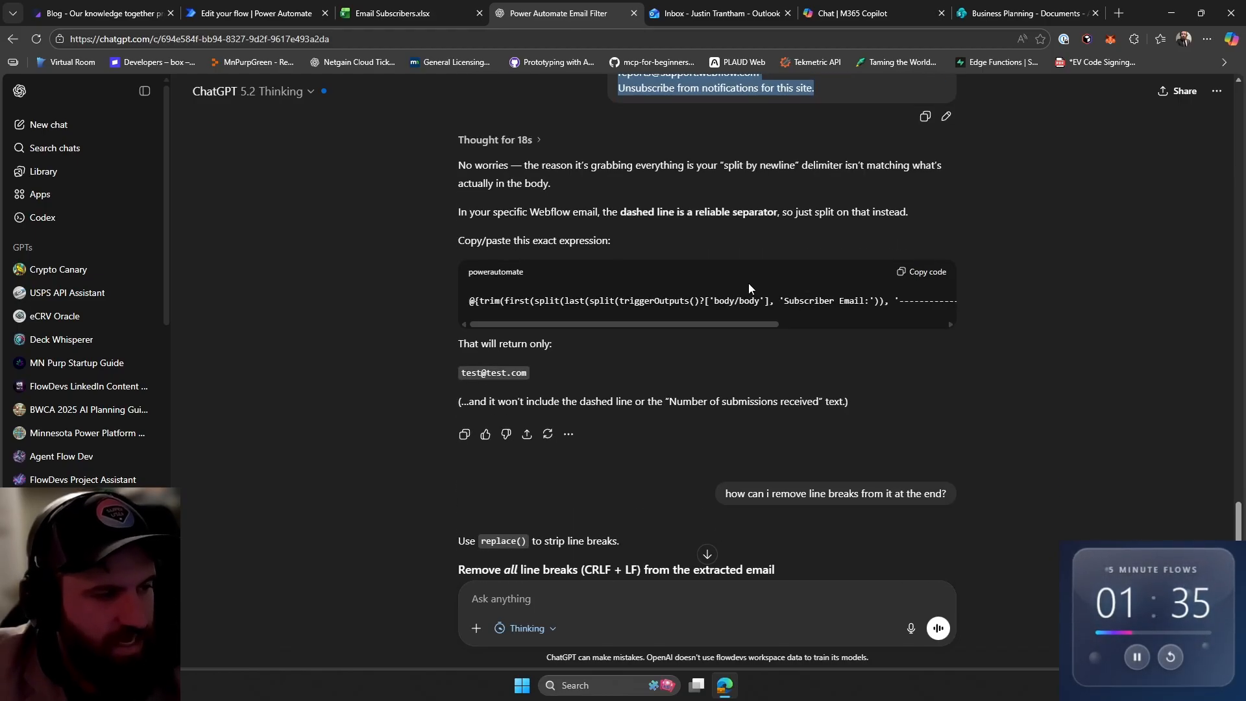
scroll(749, 283, "up", 5)
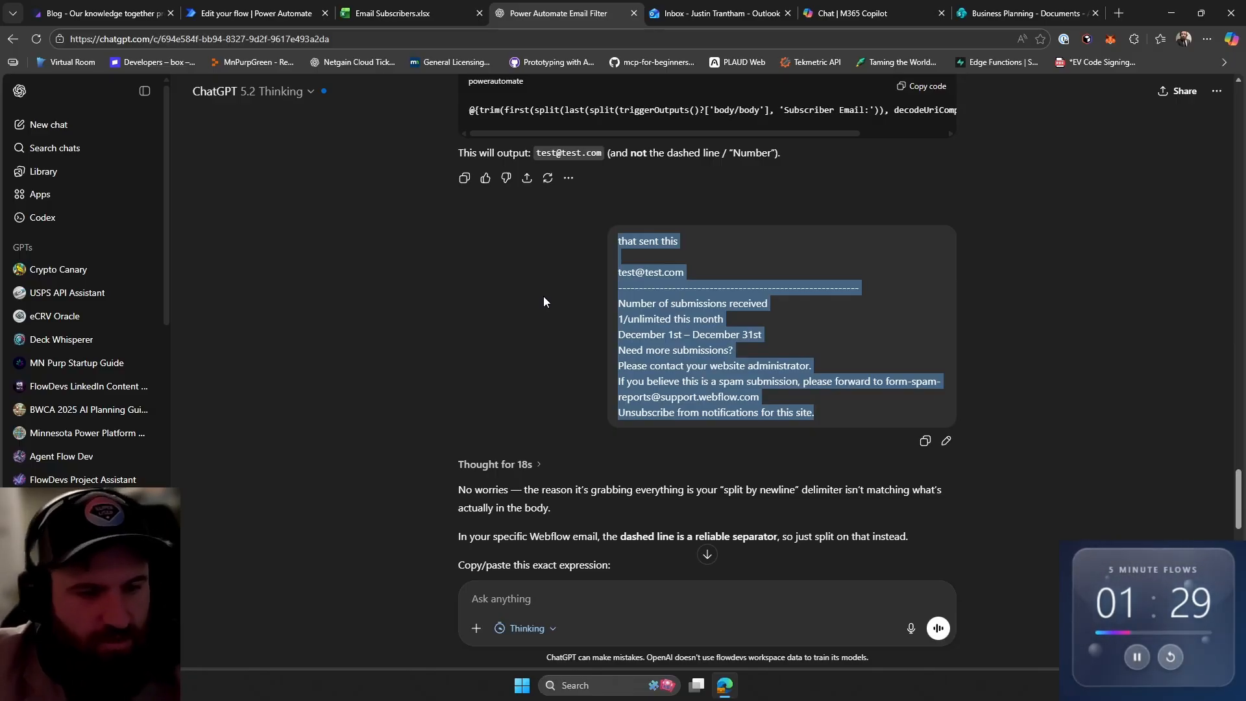
scroll(544, 296, "down", 15)
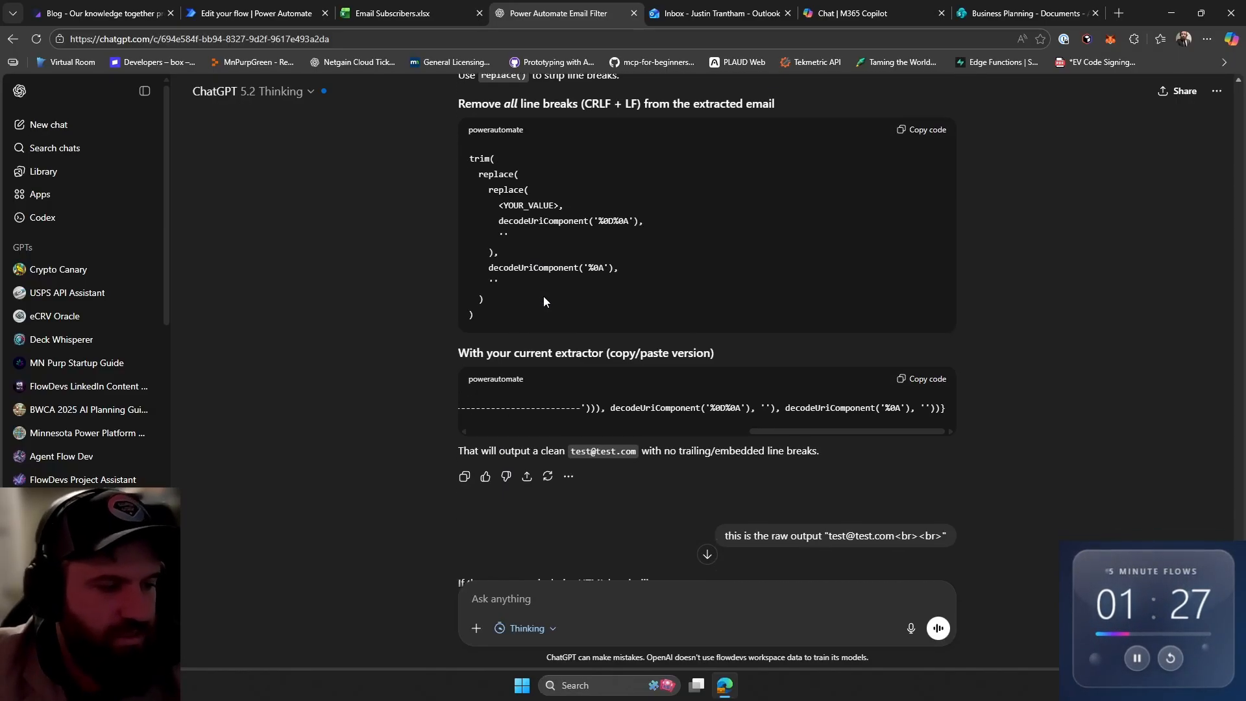
scroll(544, 296, "down", 2)
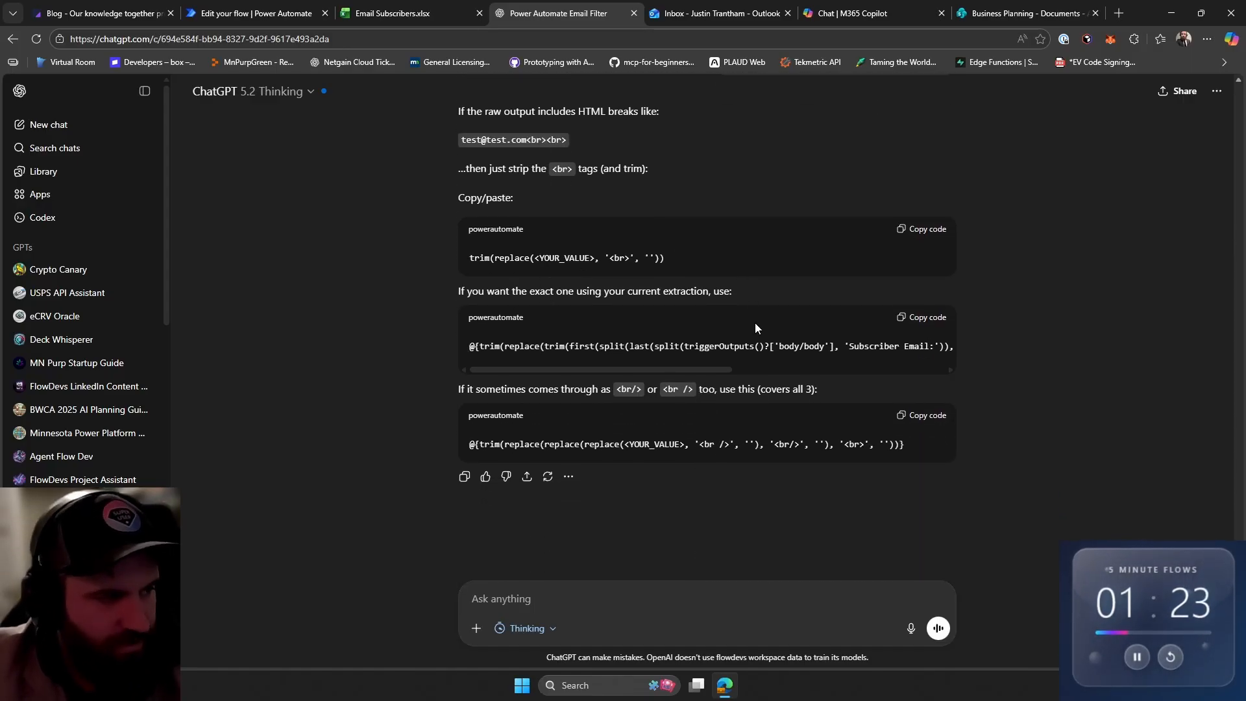
scroll(750, 311, "up", 7)
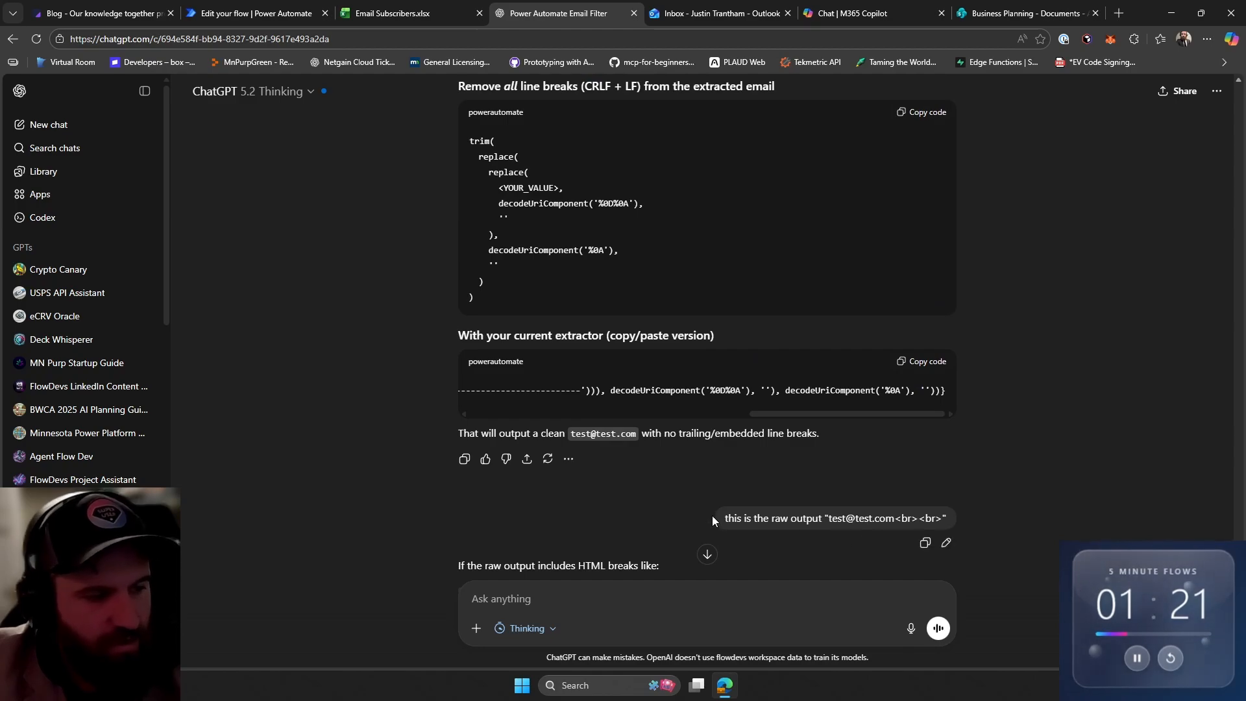
- Refresh the inbox and open the newest Webflow form notification to check the submitted subscriber email
left_click_drag(714, 517, 951, 517)
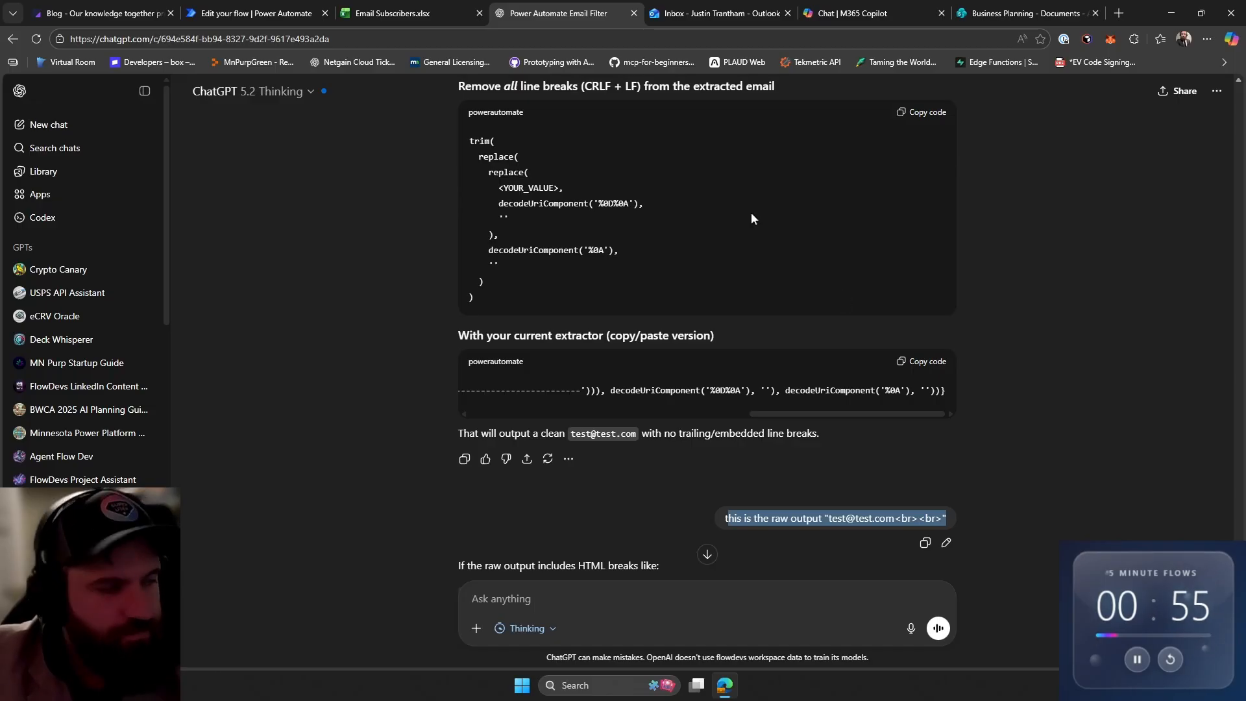
left_click(738, 9)
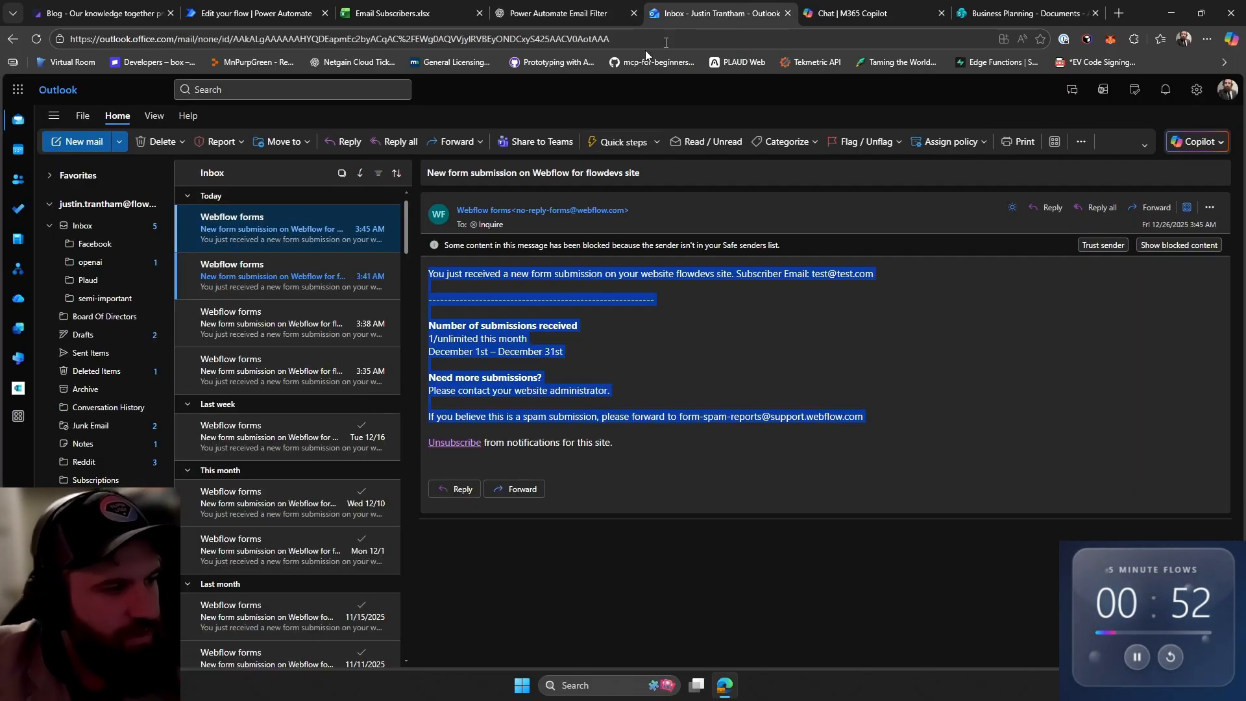
left_click(34, 37)
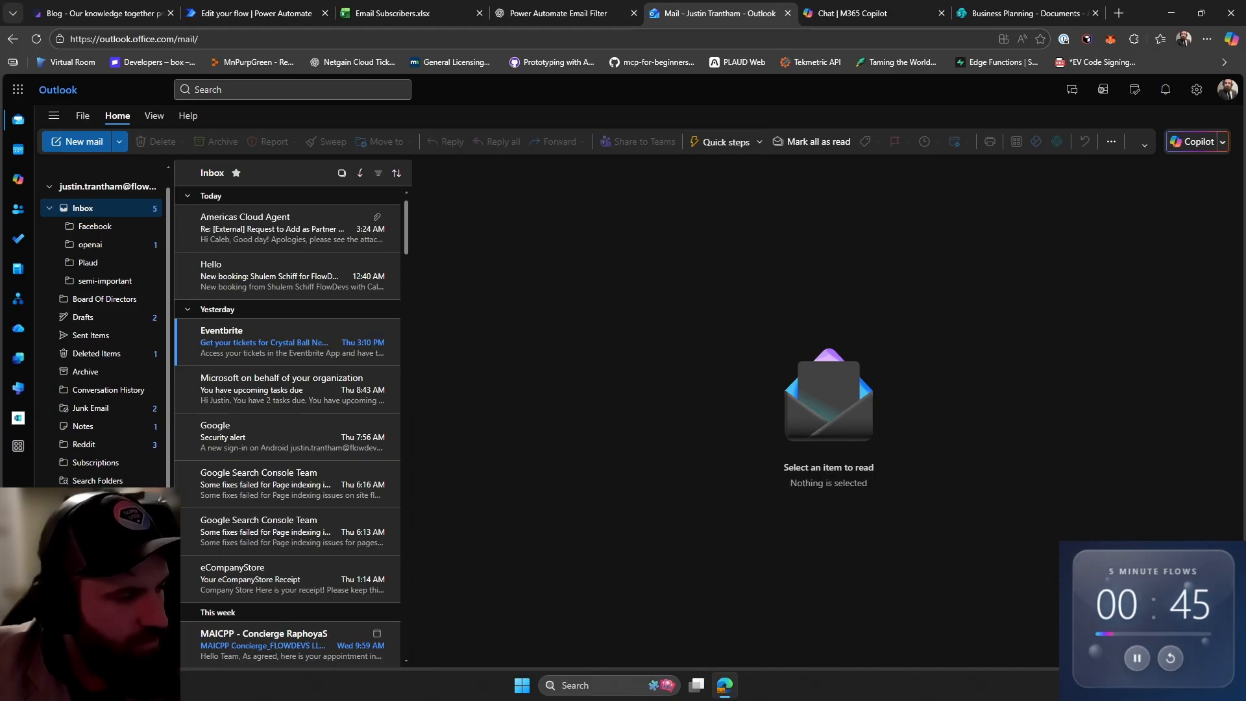
left_click(311, 228)
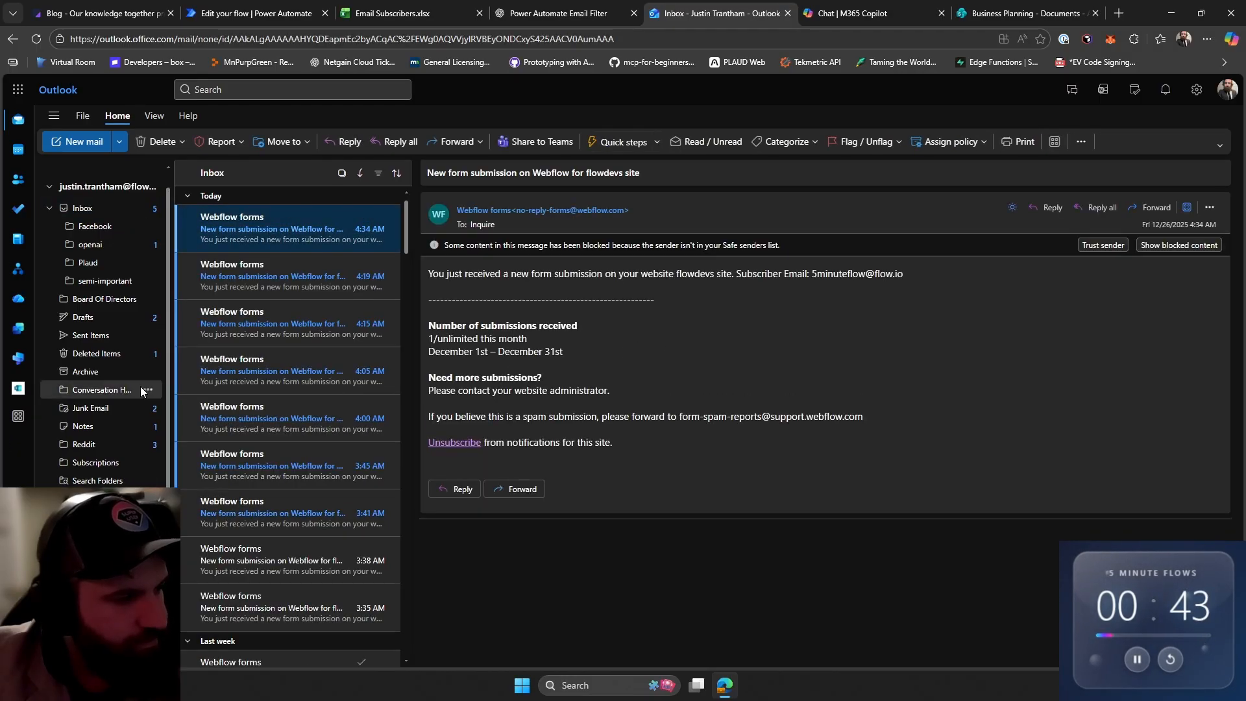
left_click_drag(672, 434, 852, 274)
- Check the Email Subscribers workbook for the newly added subscriber row
left_click(1010, 9)
left_click(557, 12)
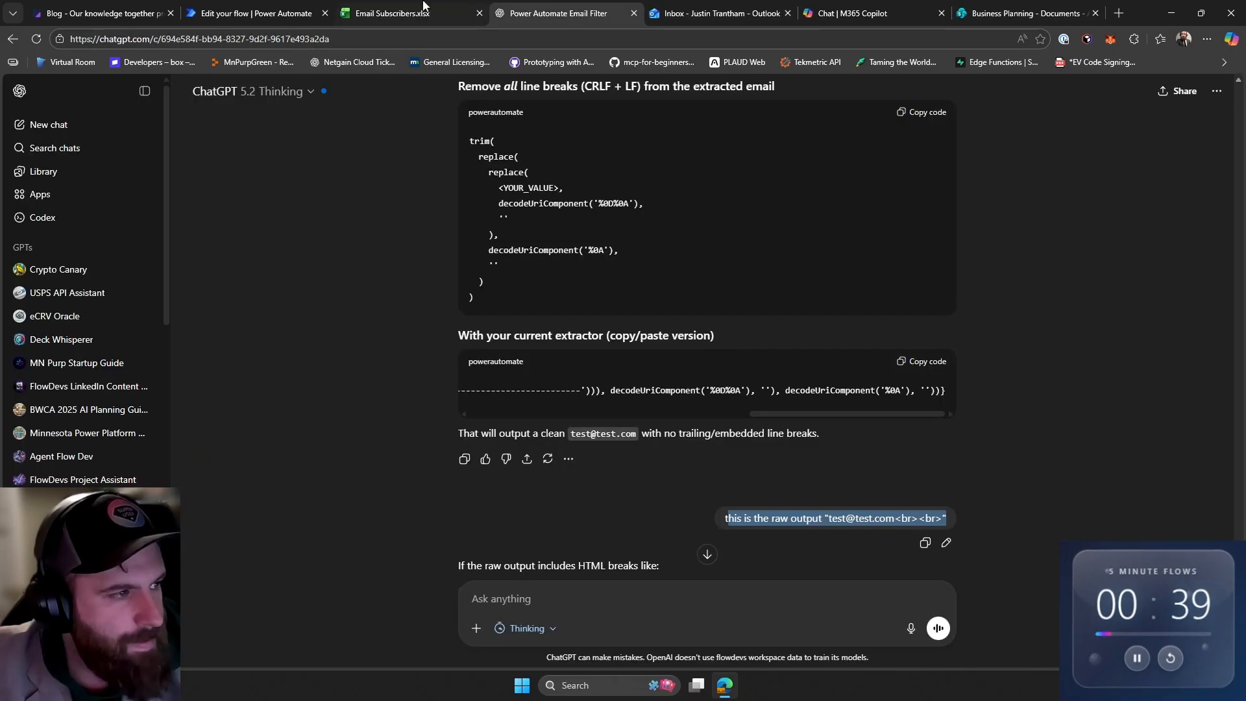
left_click(409, 13)
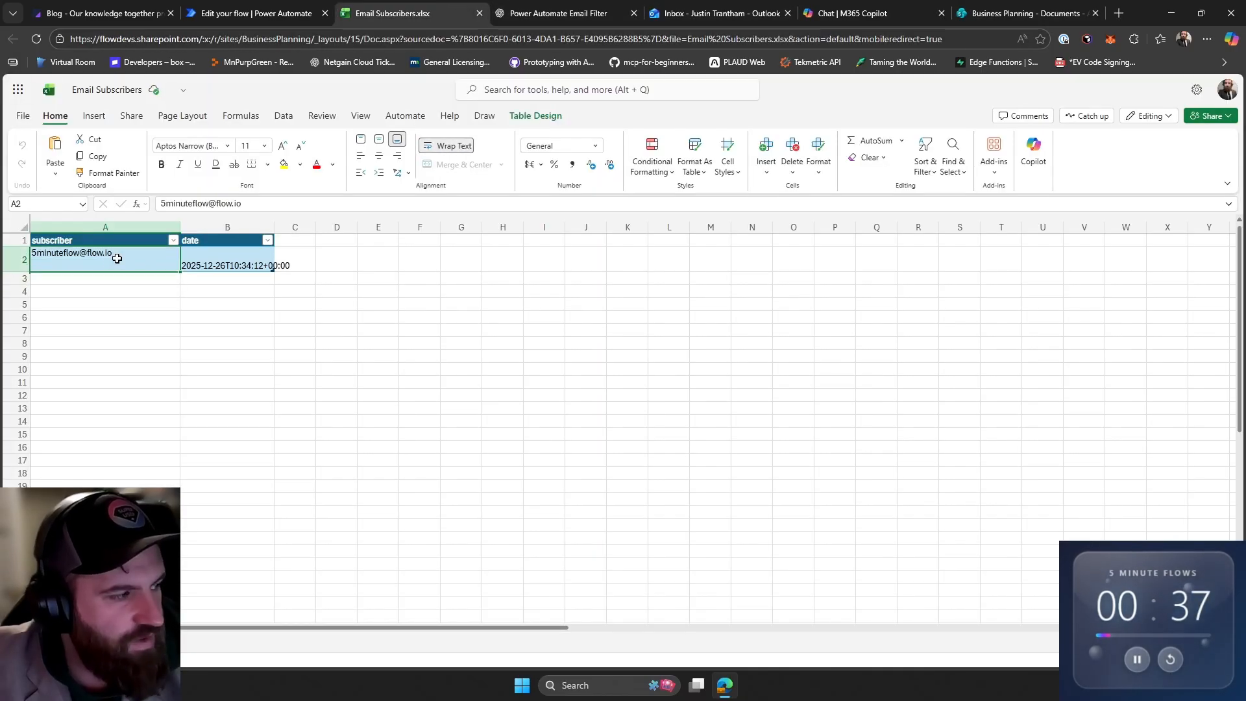
- Return to the flow editor, review the Compose - Email input, and save and test the flow manually
left_click(256, 13)
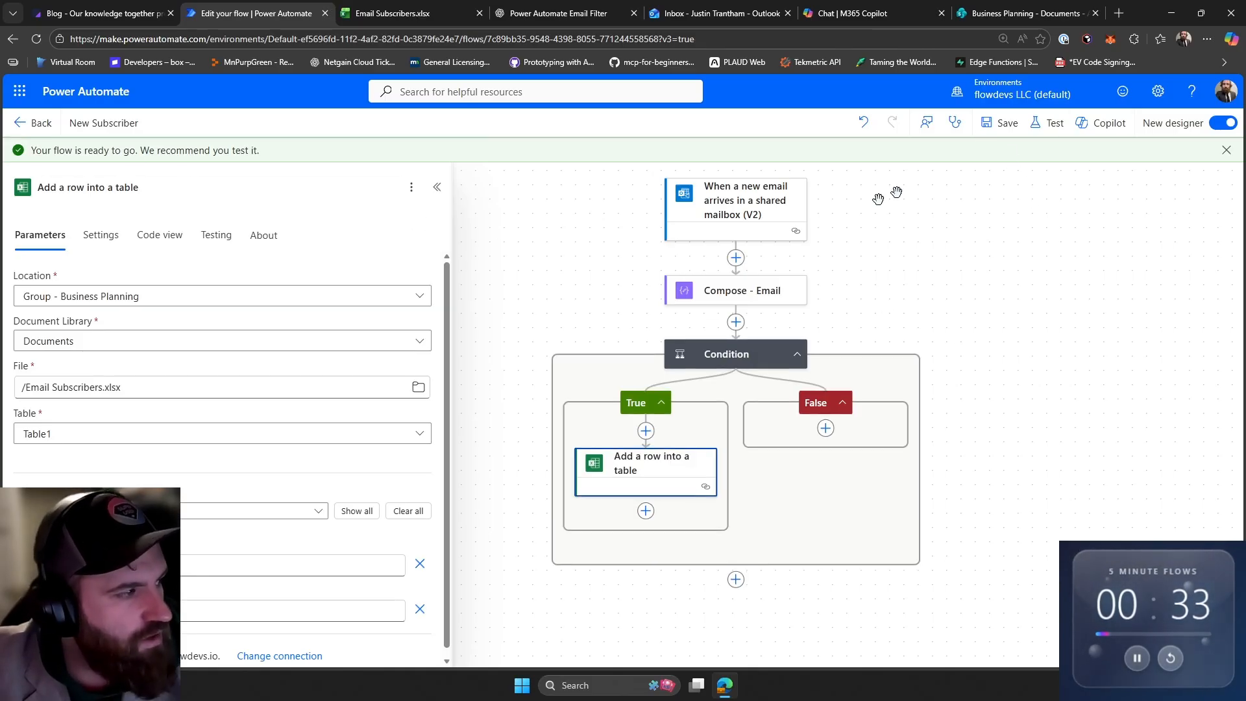
left_click(907, 165)
left_click(740, 290)
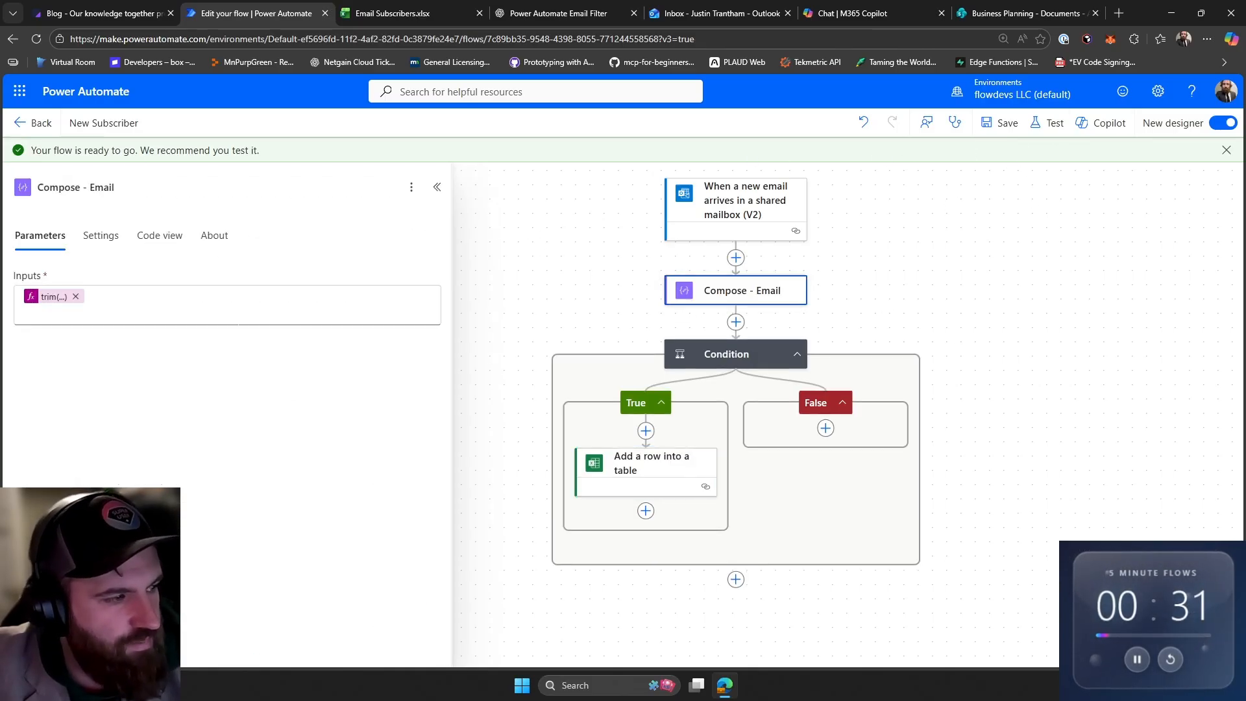
left_click(954, 350)
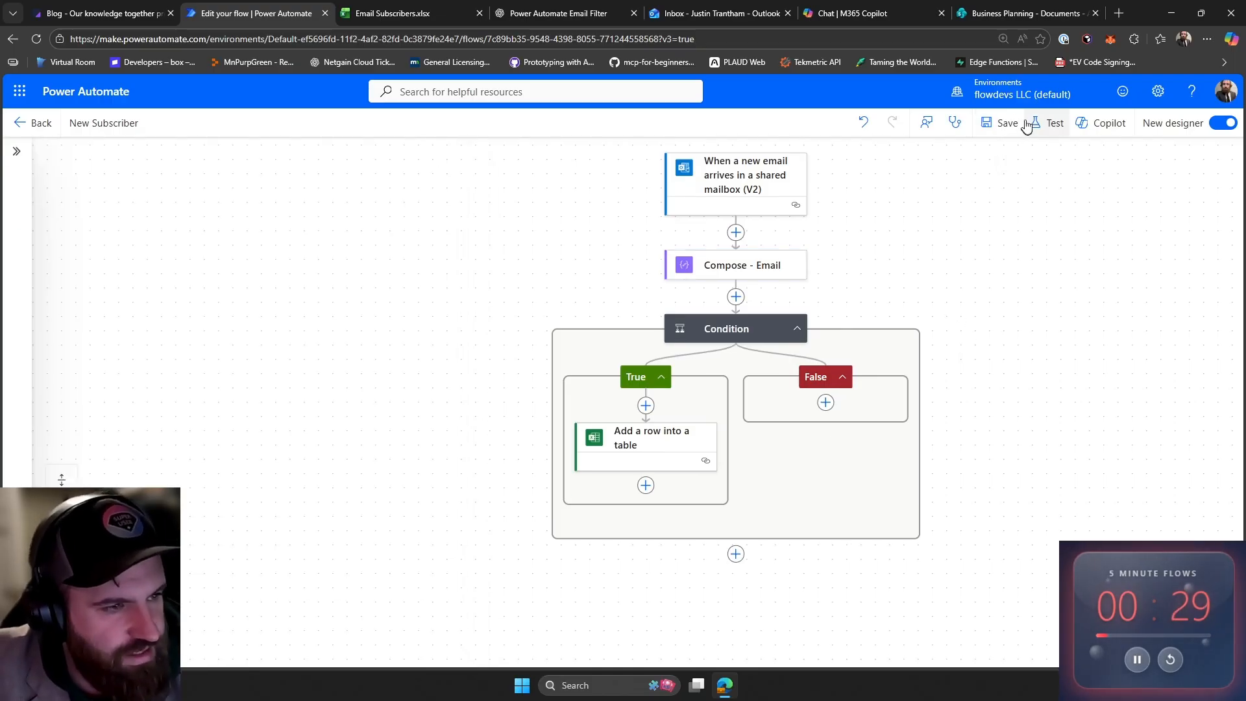
left_click(1048, 123)
left_click(1005, 168)
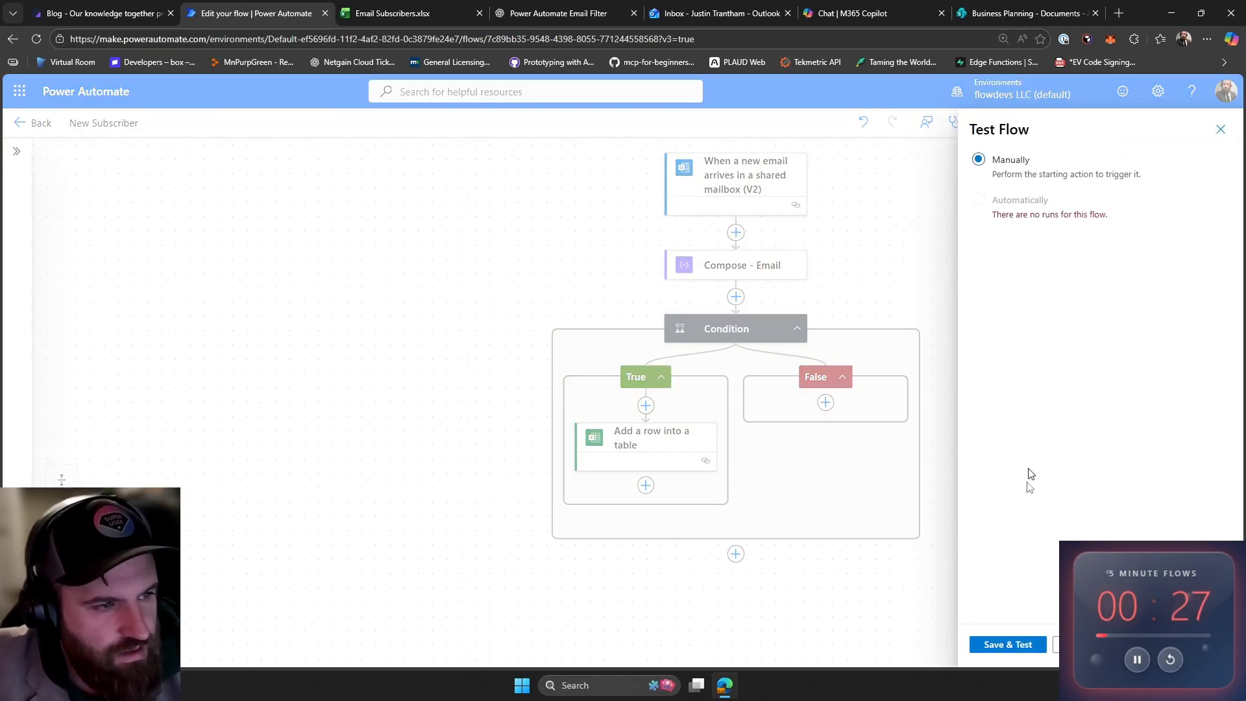
left_click(1028, 645)
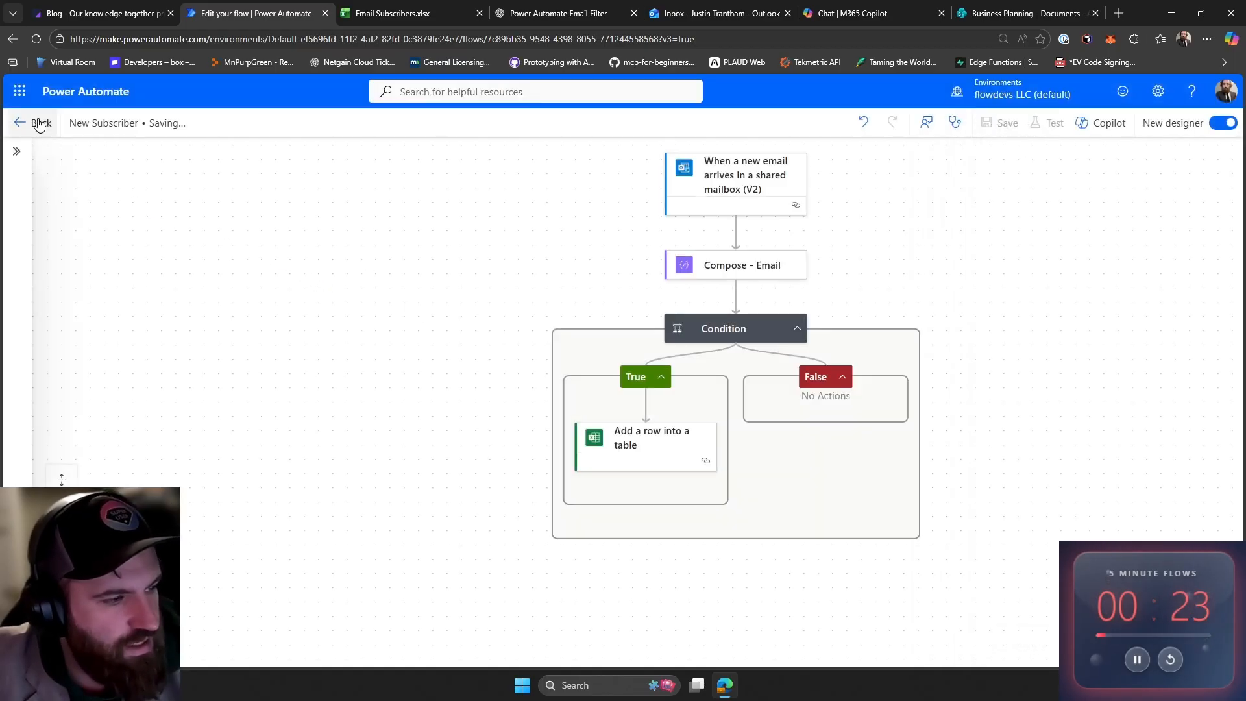
- Review the flow's 28-day run history on its details page and reopen the flow for editing
left_click(34, 123)
left_click(700, 163)
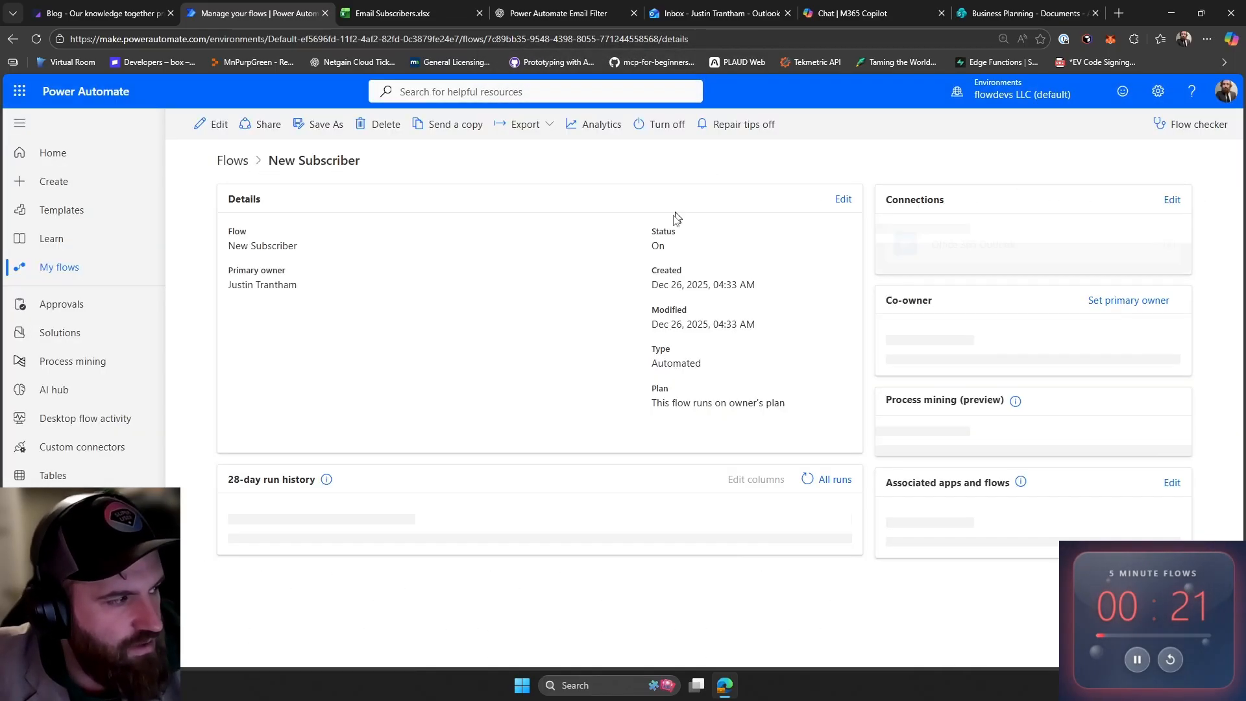
left_click(209, 123)
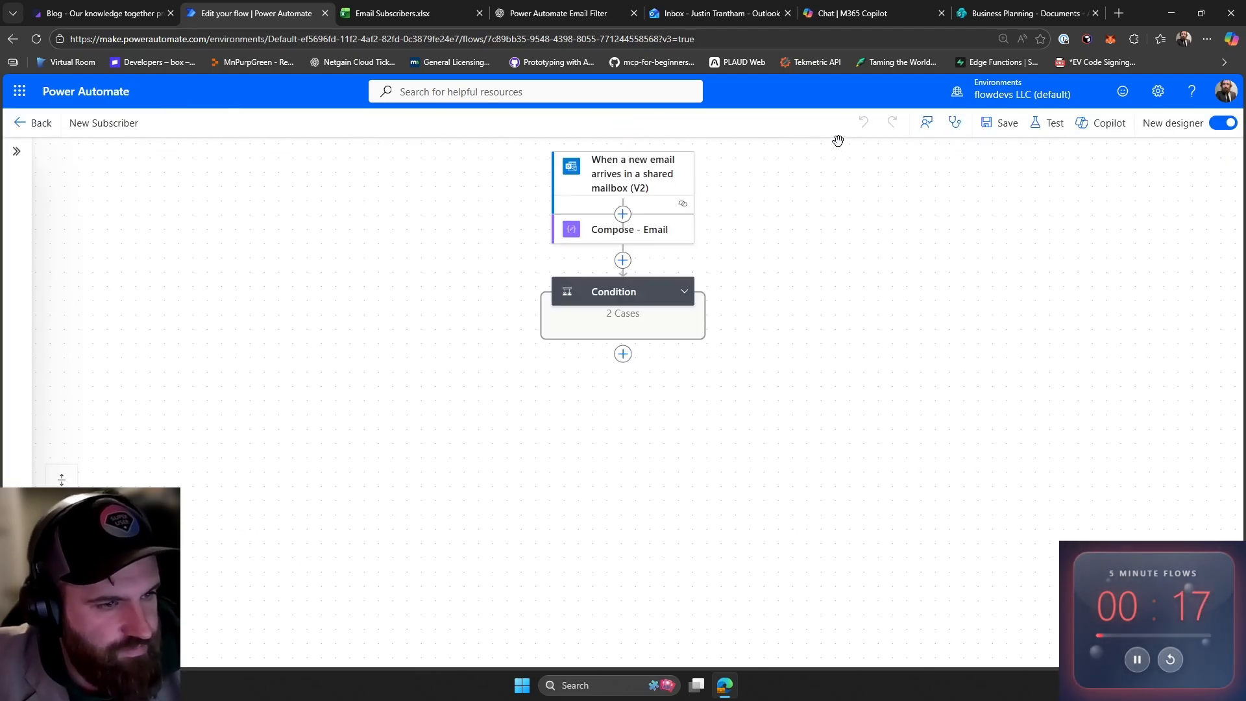
- Set up an automatic test of the flow using the recently succeeded trigger run
left_click(668, 262)
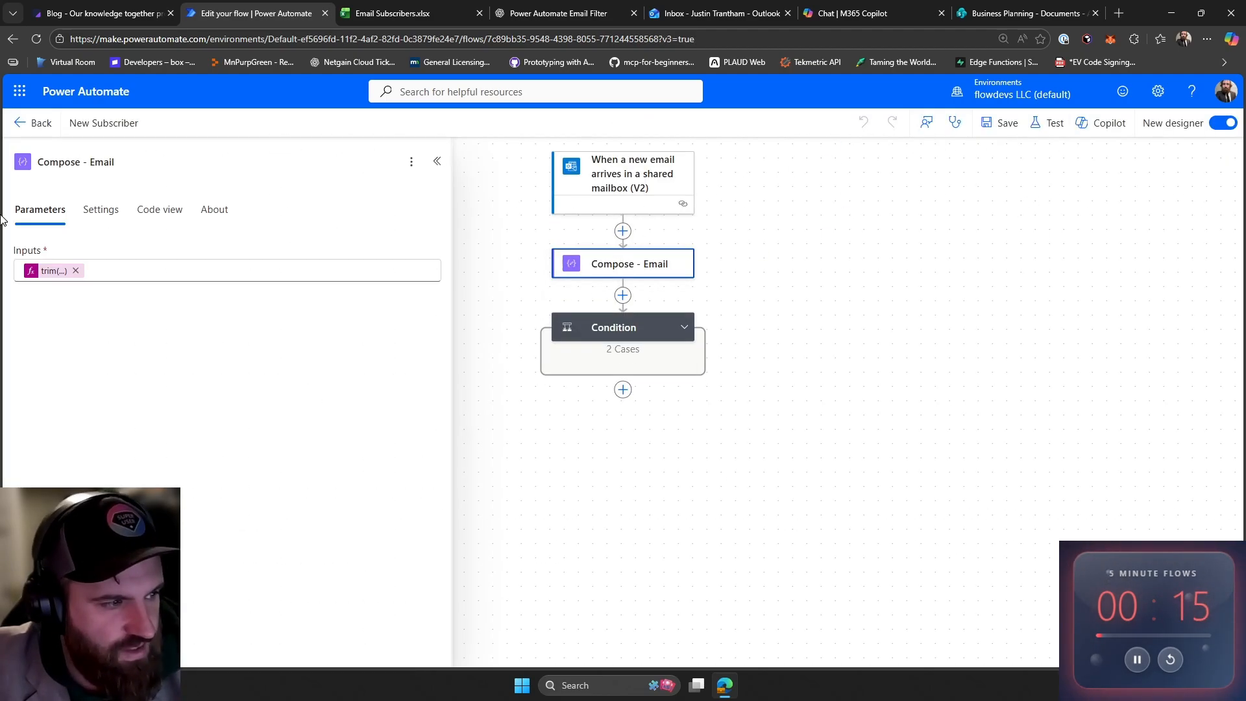
left_click(1035, 135)
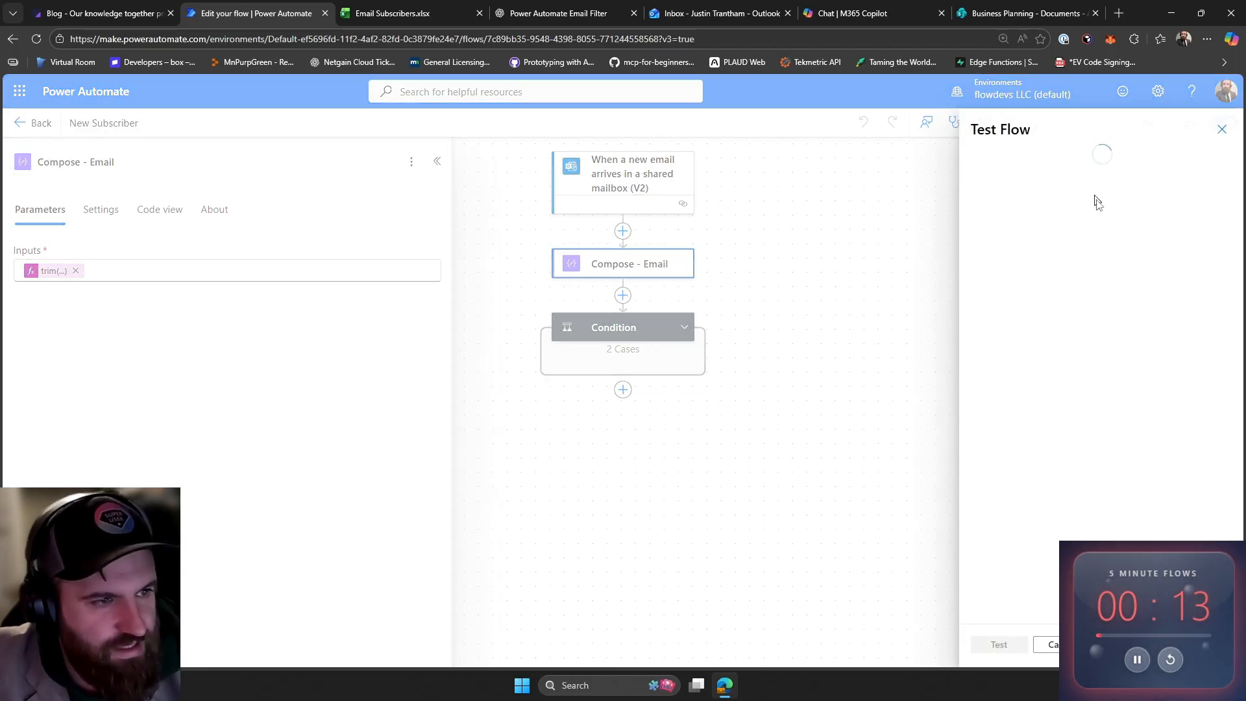
left_click(1026, 206)
left_click(1016, 222)
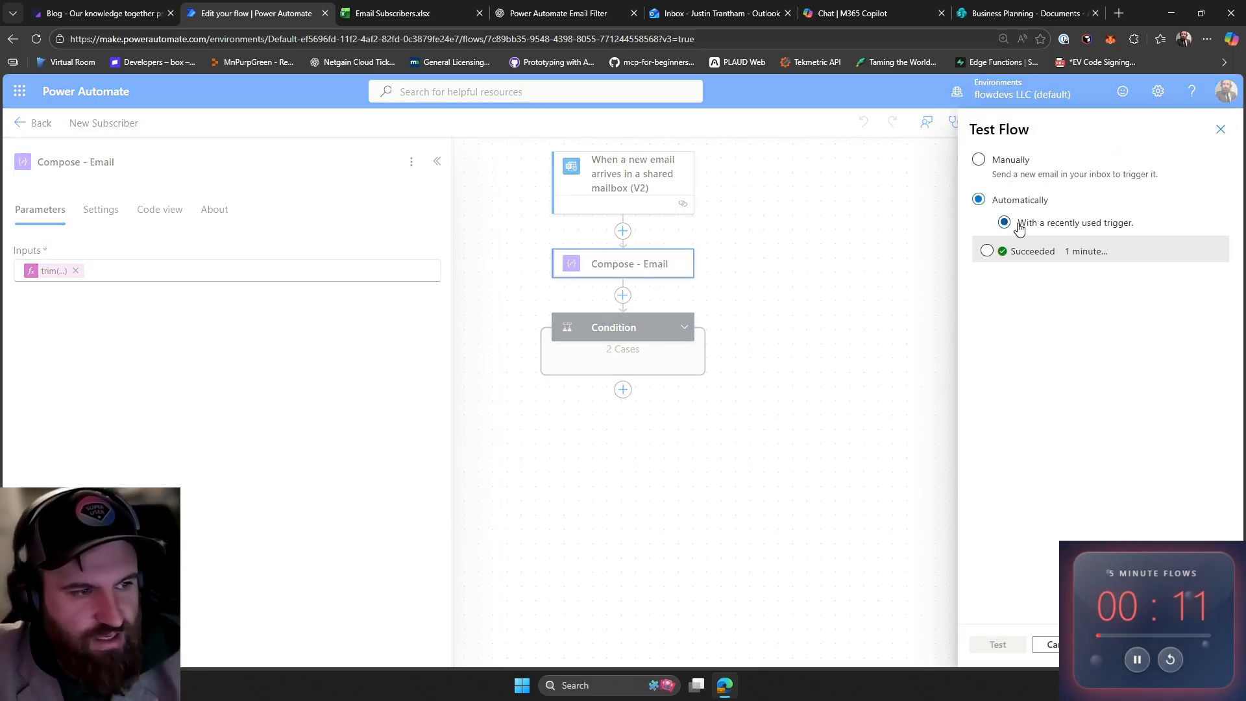
left_click(1002, 252)
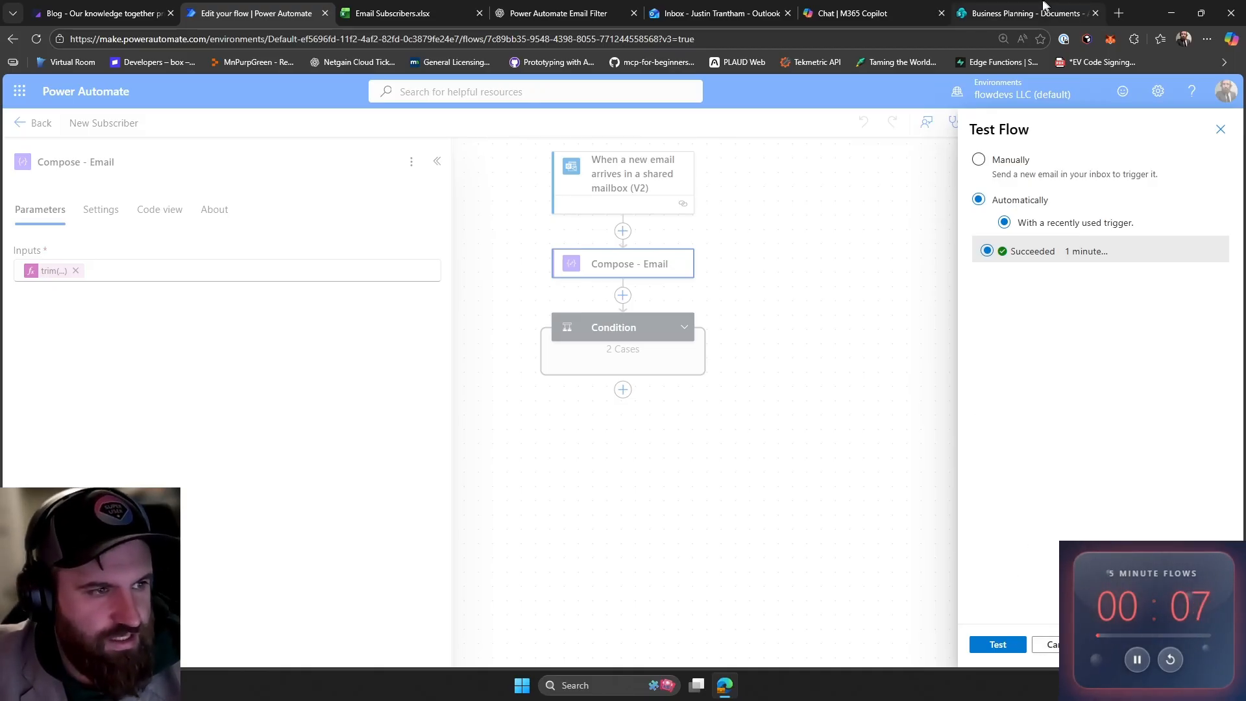
- Switch to the Email Subscribers workbook to check the table rows
left_click(404, 5)
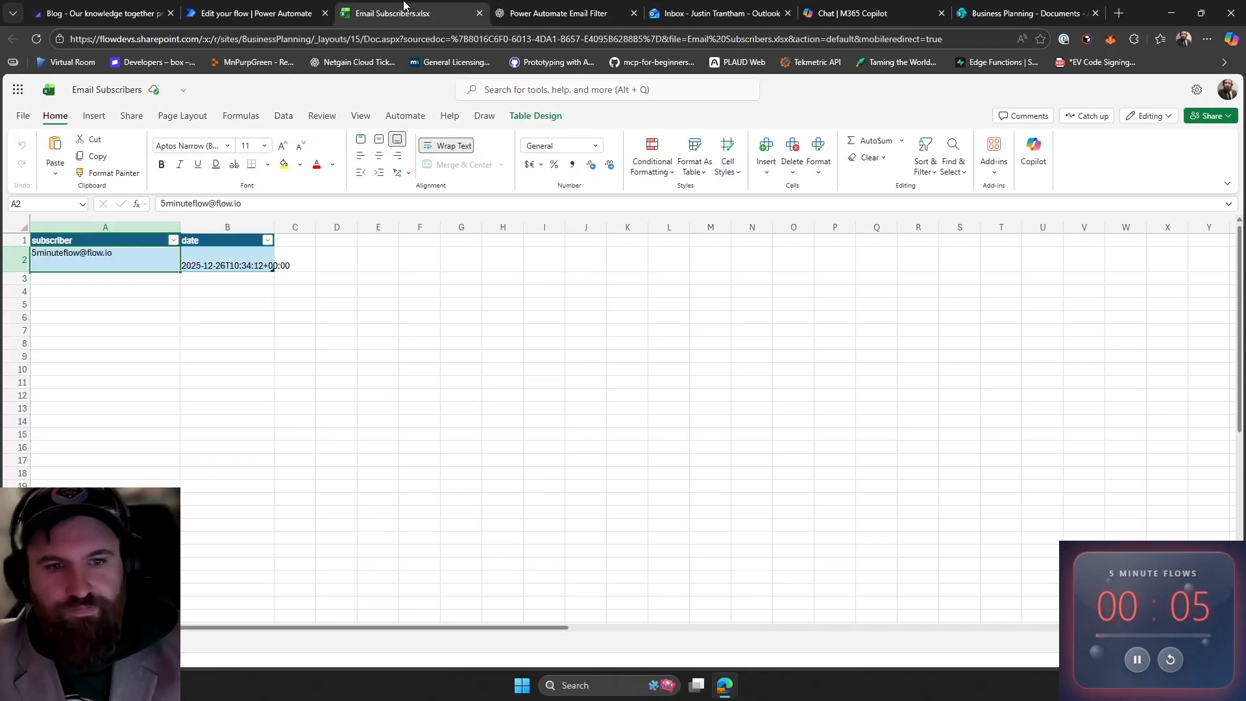